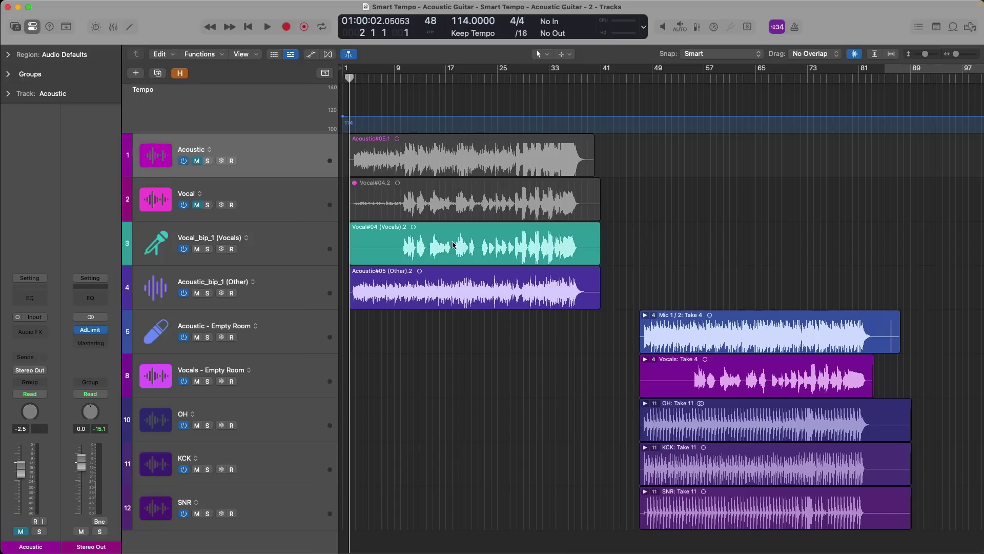
Play back the Vocal_bip_1 (Vocals) and Acoustic_bip_1 (Other) tracks together from bar 2 to about bar 18
{"action": "left_click", "coordinate": [320, 286]}
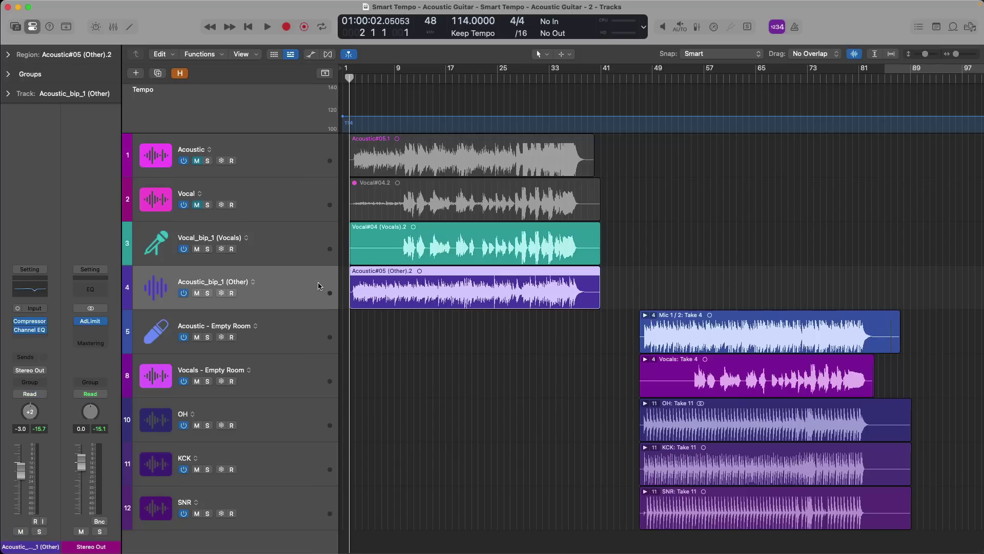
{"action": "left_click", "coordinate": [319, 232]}
{"action": "left_click_drag", "start_coordinate": [433, 317], "coordinate": [347, 239]}
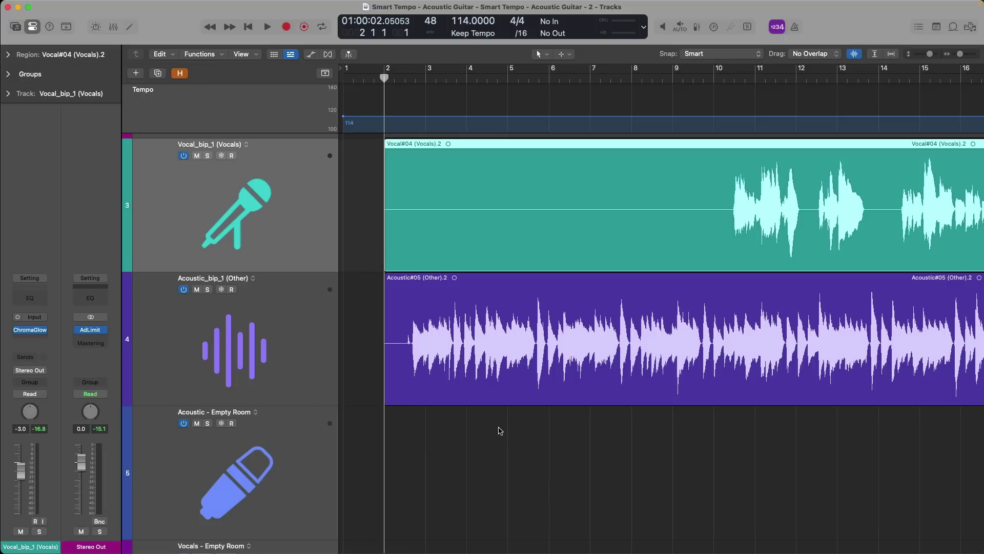
{"action": "key", "text": "space"}
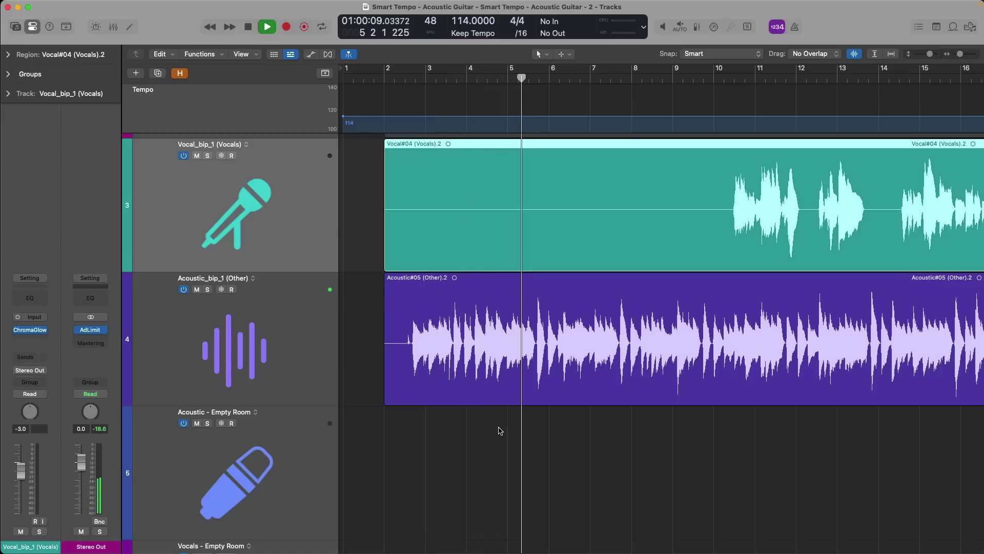
{"action": "scroll", "coordinate": [500, 430], "scroll_direction": "right", "scroll_amount": 5}
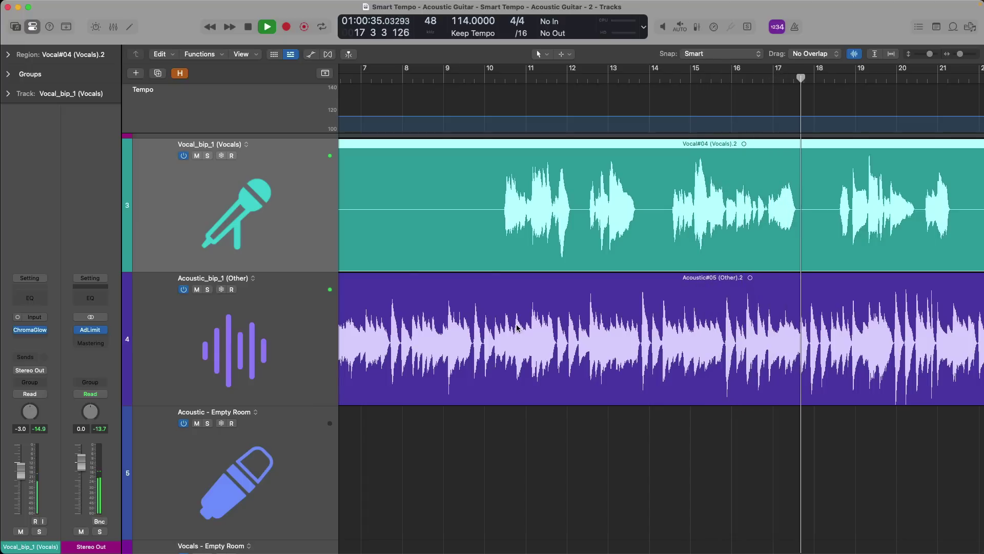
{"action": "key", "text": "space"}
{"action": "key", "text": "z"}
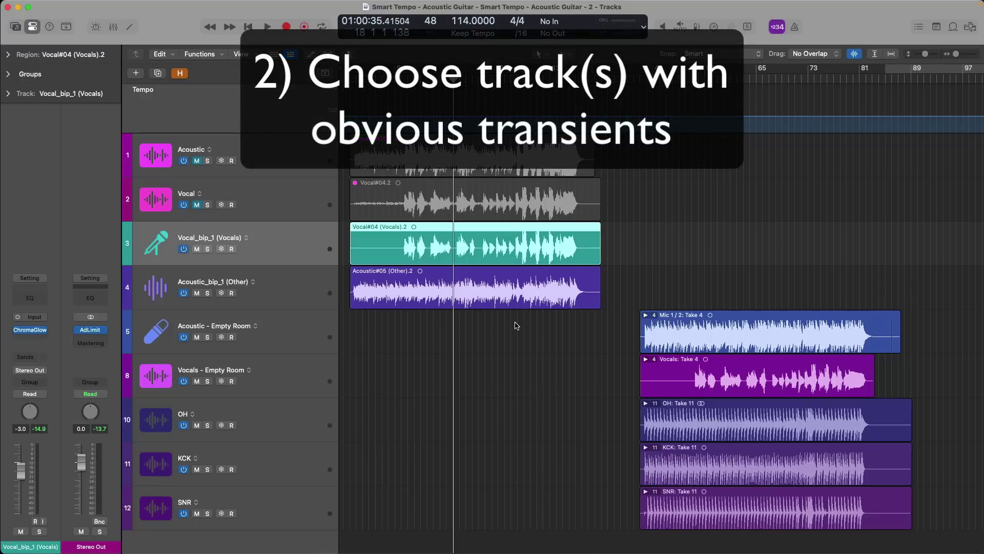
Examine the transients in the Acoustic#05 (Other).2 waveform close up around bars 4 to 7
{"action": "left_click_drag", "start_coordinate": [361, 274], "coordinate": [408, 293]}
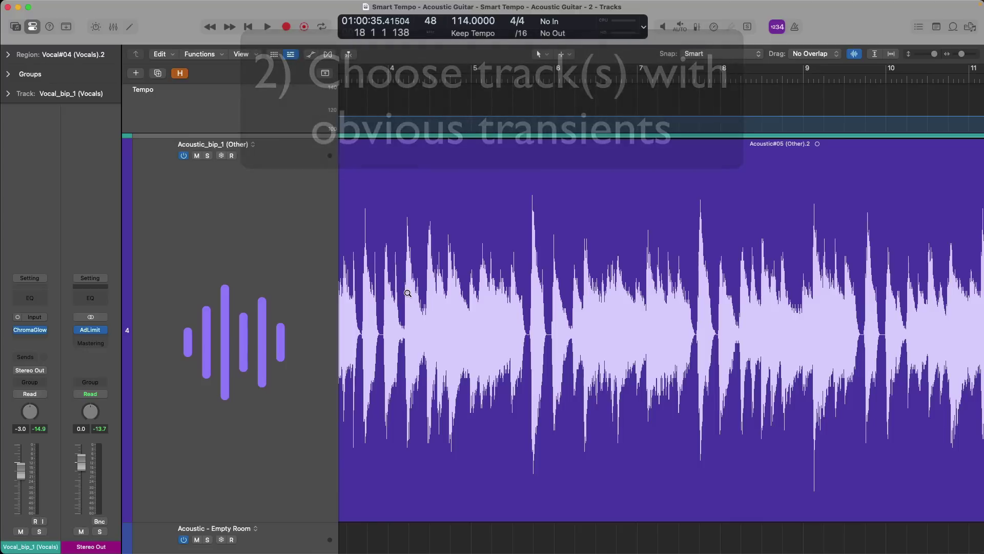
{"action": "left_click_drag", "start_coordinate": [362, 187], "coordinate": [720, 405]}
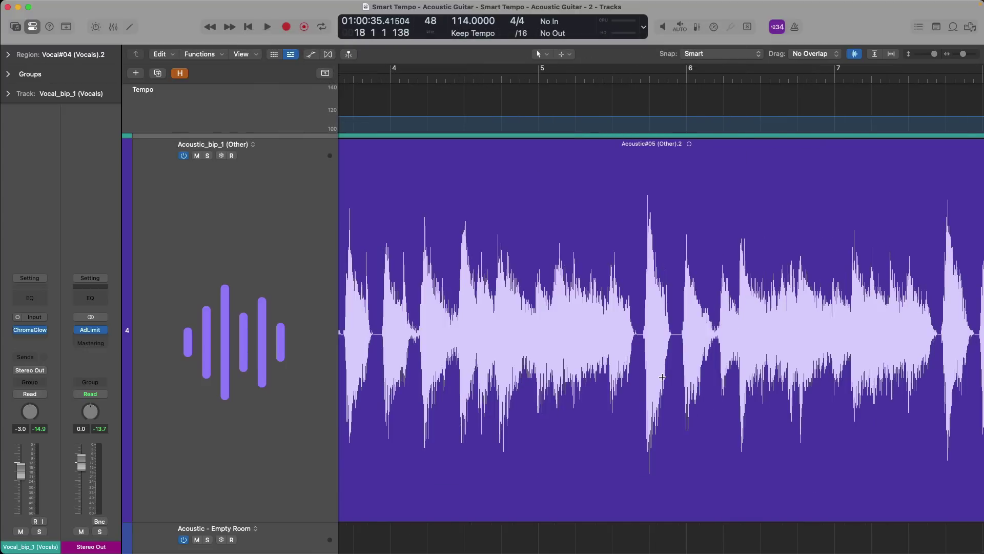
{"action": "left_click_drag", "start_coordinate": [426, 79], "coordinate": [552, 80]}
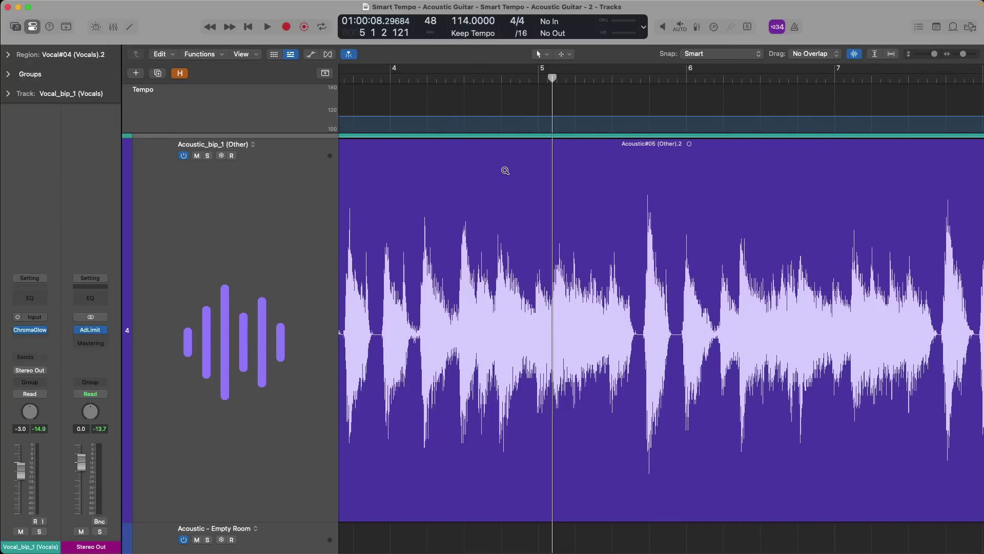
{"action": "key", "text": "z"}
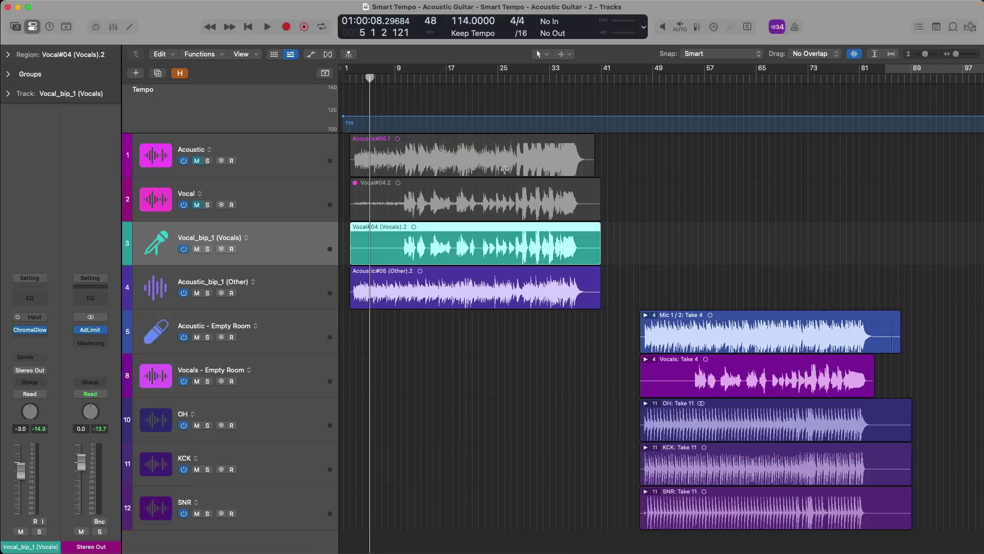
Open the Acoustic#05 (Other).2 region in the Smart Tempo editor
{"action": "left_click", "coordinate": [496, 275]}
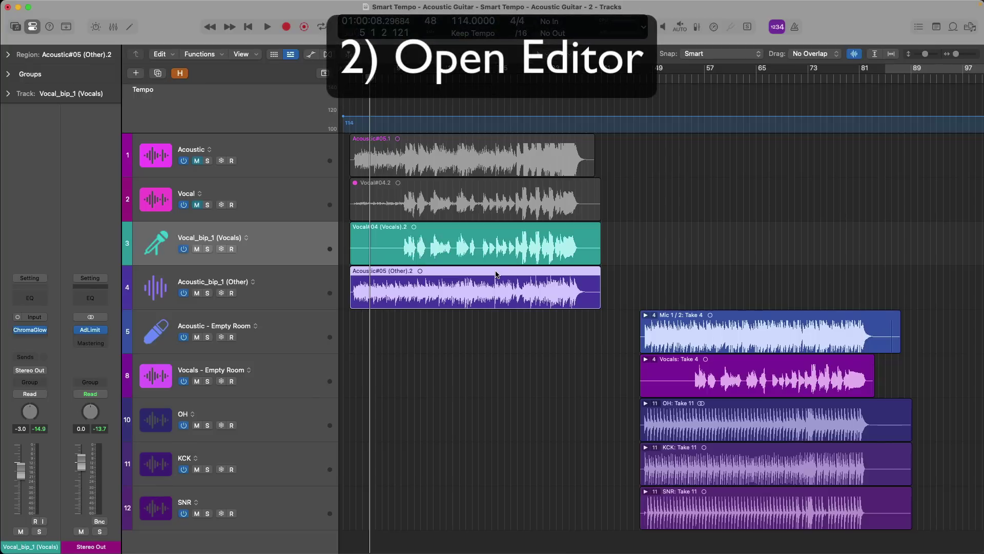
{"action": "key", "text": "e"}
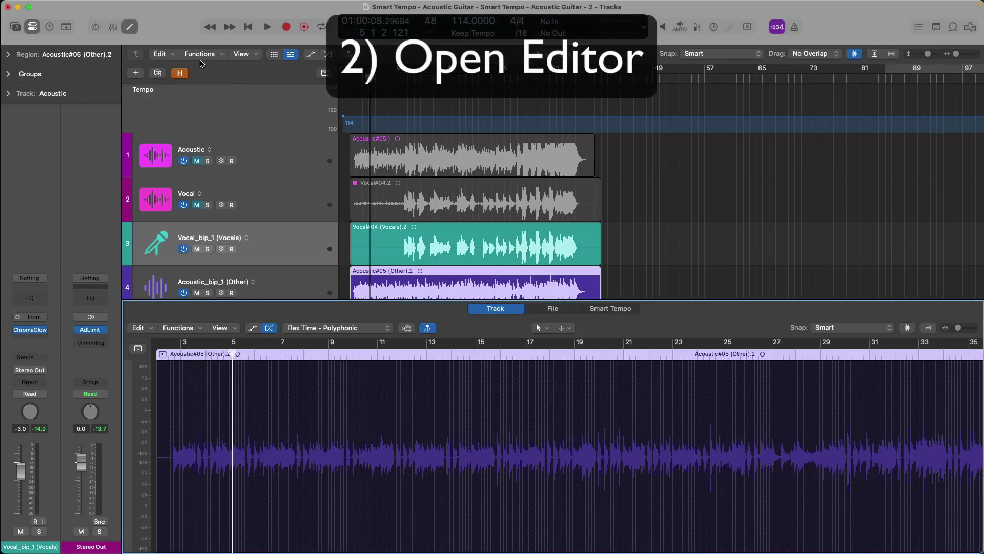
{"action": "left_click", "coordinate": [136, 24]}
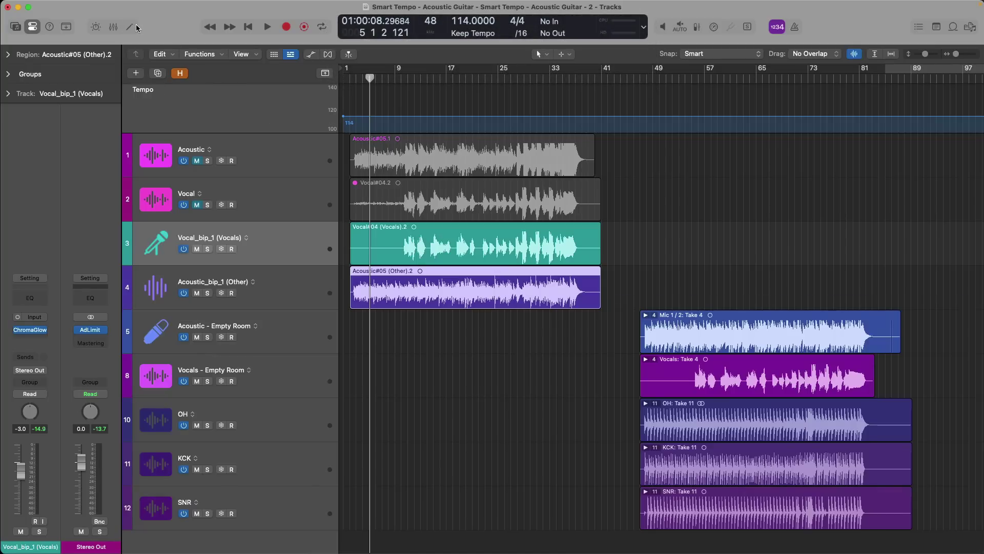
{"action": "left_click", "coordinate": [130, 27]}
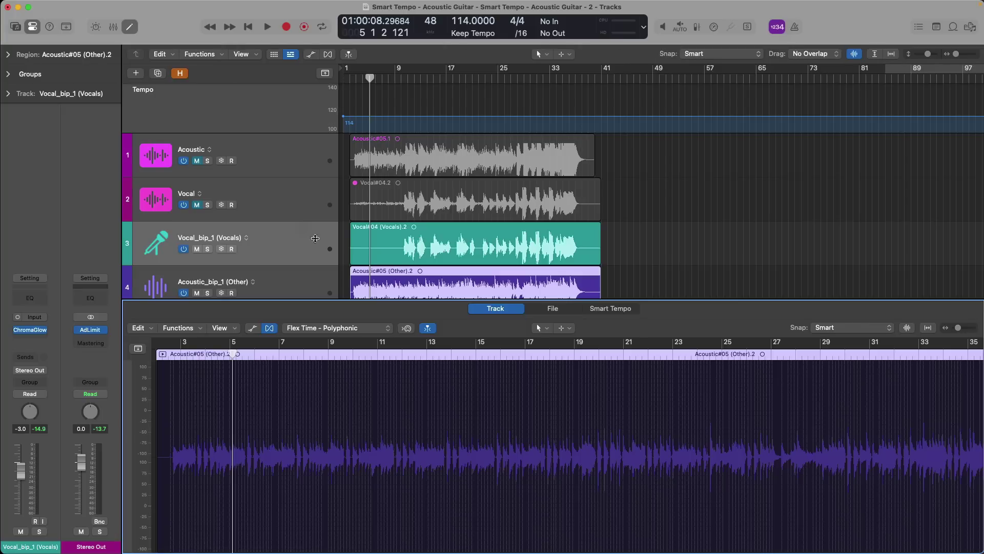
{"action": "left_click", "coordinate": [596, 309]}
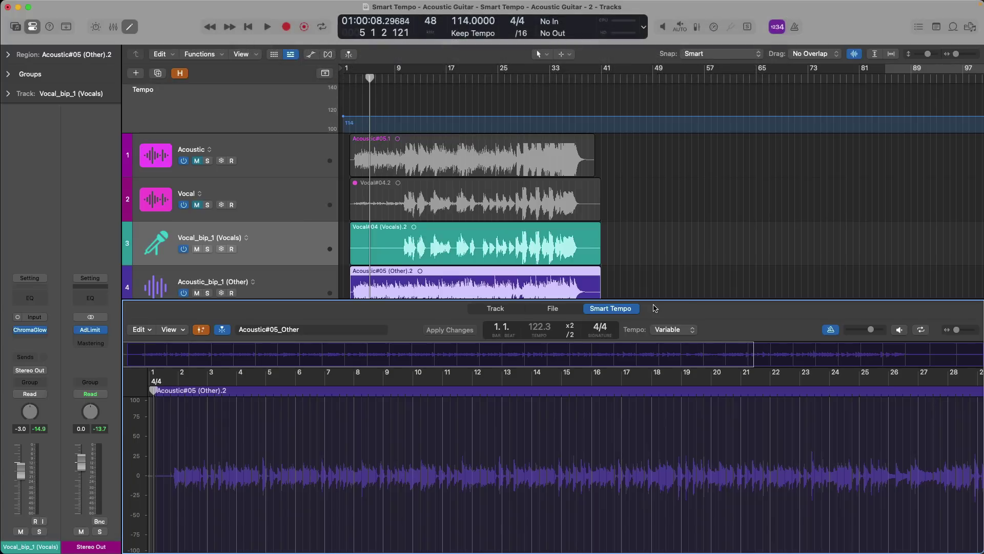
Remove the tempo information from the Acoustic#05_Other file and analyze its tempo again
{"action": "left_click", "coordinate": [140, 330]}
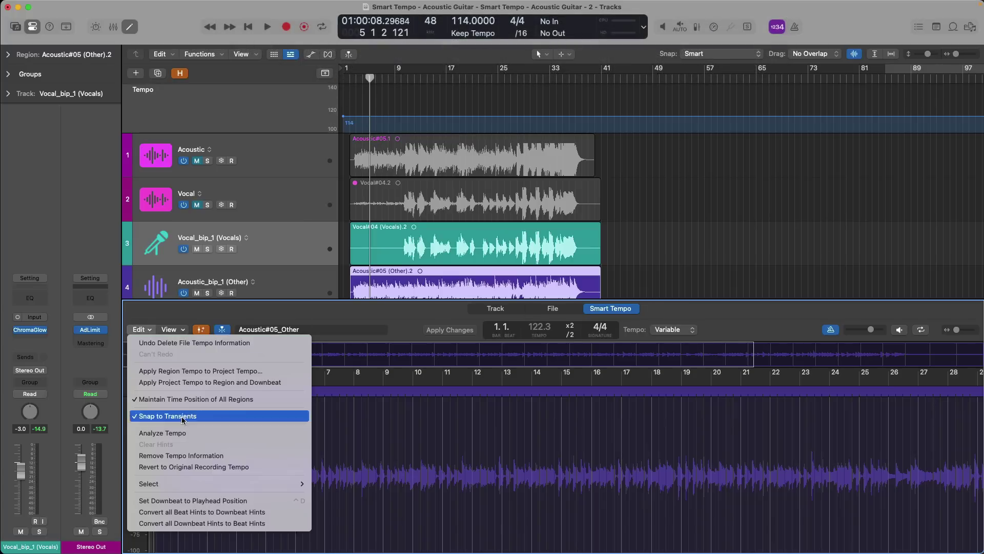
{"action": "left_click", "coordinate": [219, 456]}
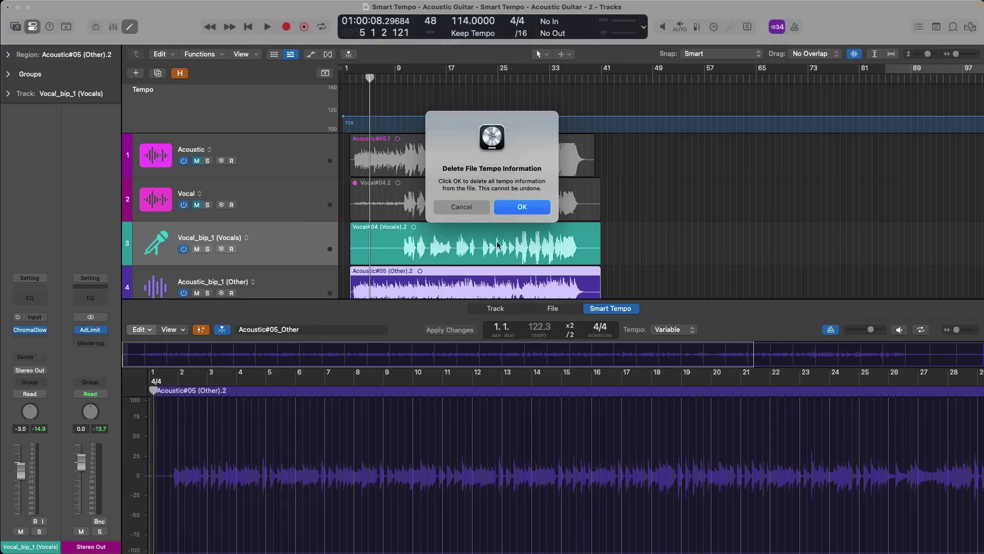
{"action": "left_click", "coordinate": [508, 211]}
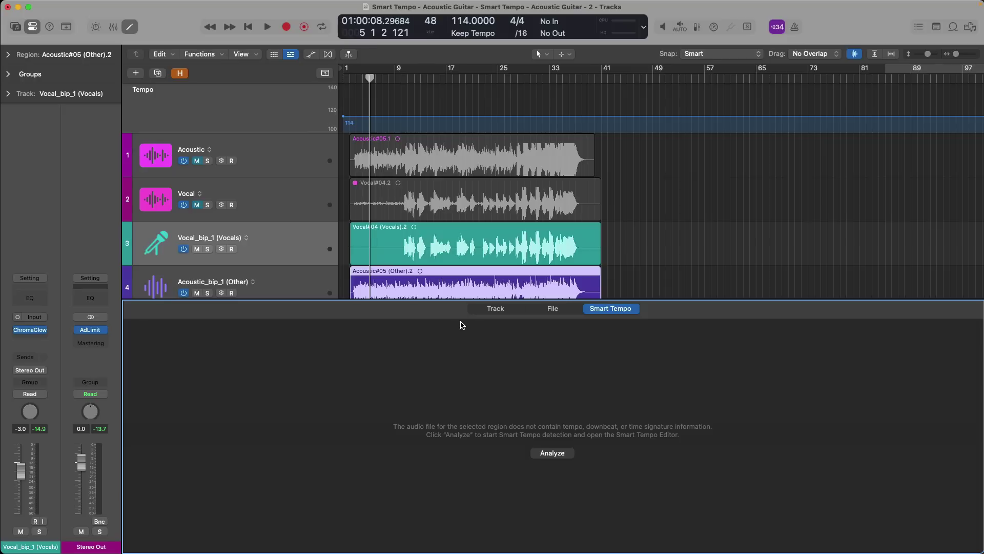
{"action": "left_click", "coordinate": [547, 453]}
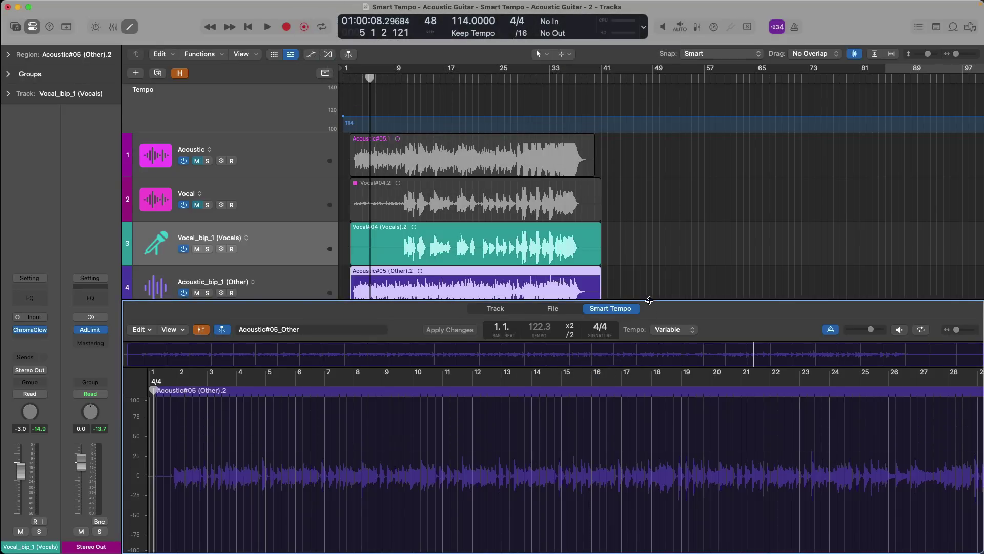
Enlarge the Smart Tempo editor and check the available time signatures, leaving the file at 4/4
{"action": "left_click_drag", "start_coordinate": [649, 303], "coordinate": [626, 206]}
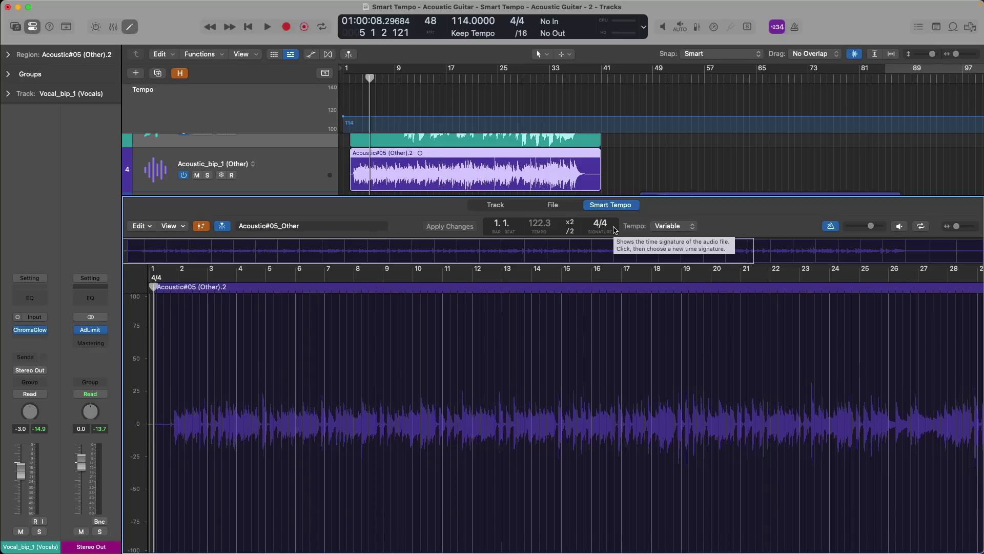
{"action": "left_click", "coordinate": [605, 225]}
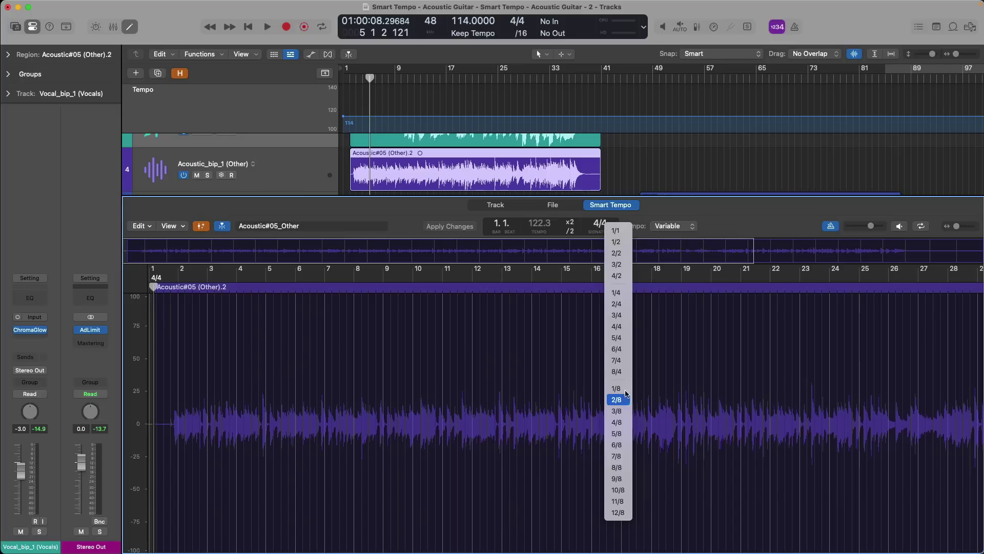
{"action": "left_click", "coordinate": [713, 224]}
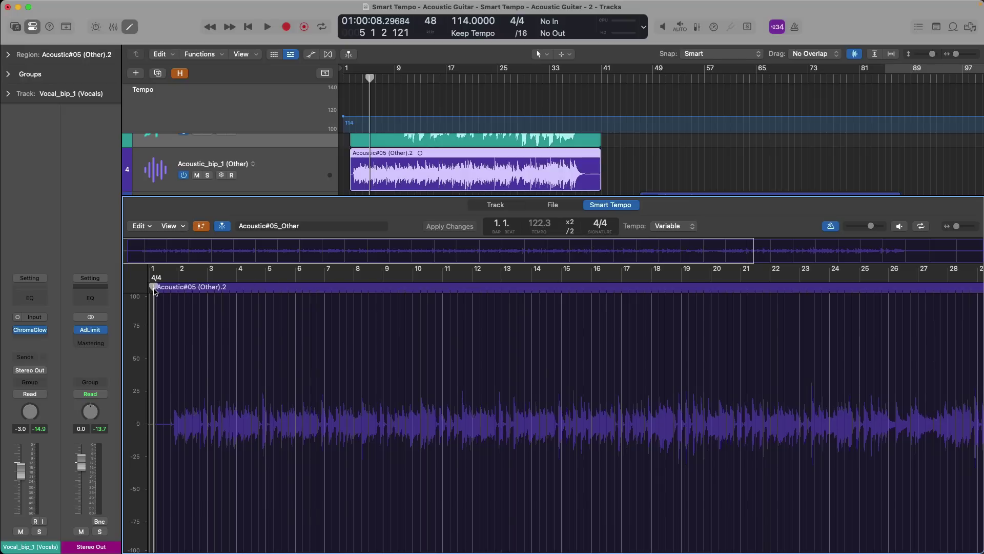
Lower the editor's metronome volume slightly and preview Acoustic#05_Other with the click, starting just before the first guitar note
{"action": "left_click_drag", "start_coordinate": [155, 291], "coordinate": [231, 284]}
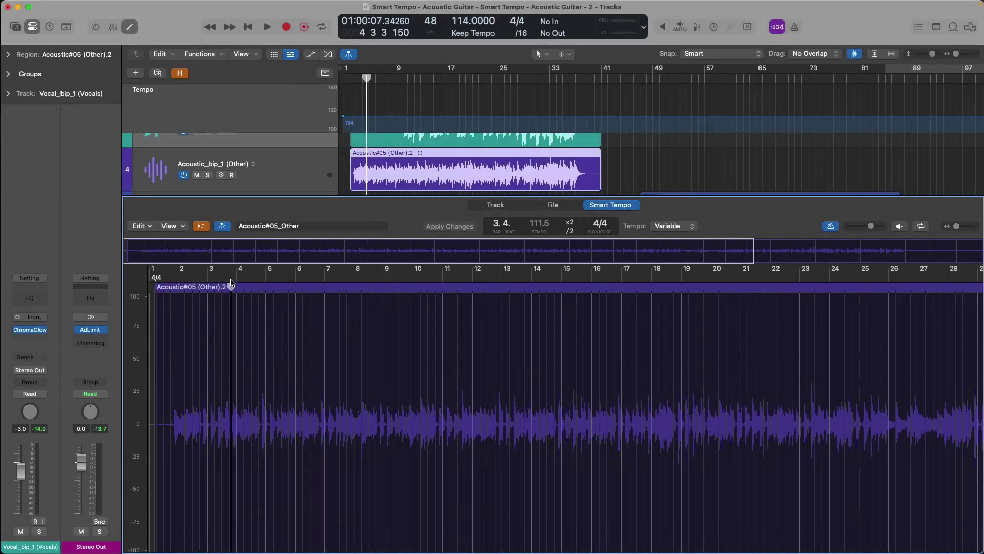
{"action": "scroll", "coordinate": [226, 308], "scroll_direction": "up", "scroll_amount": 6}
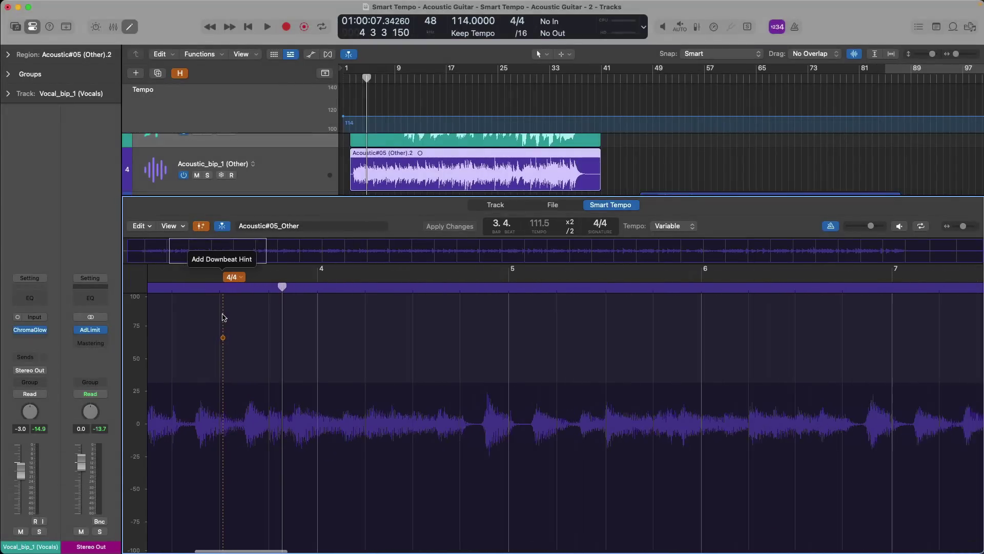
{"action": "scroll", "coordinate": [223, 317], "scroll_direction": "left", "scroll_amount": 10}
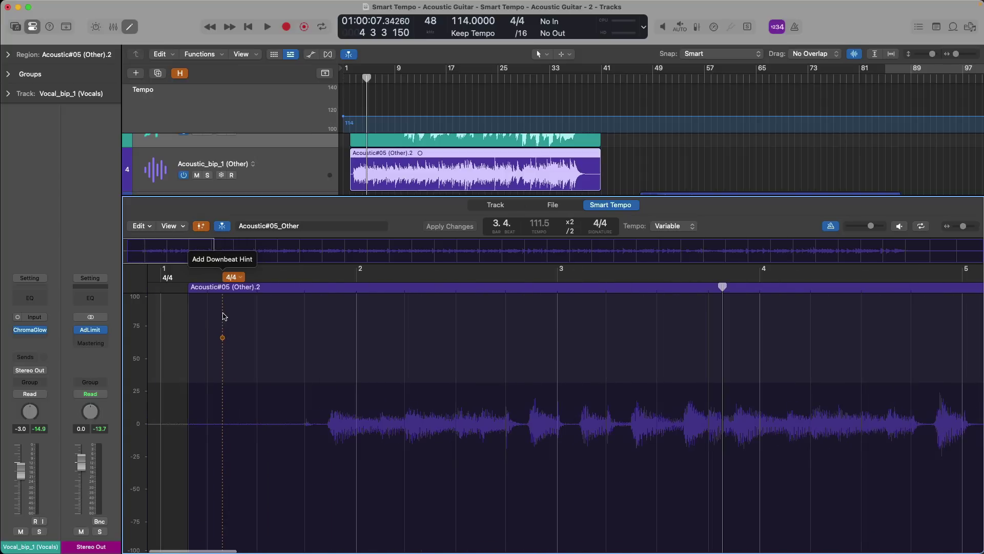
{"action": "left_click", "coordinate": [297, 287]}
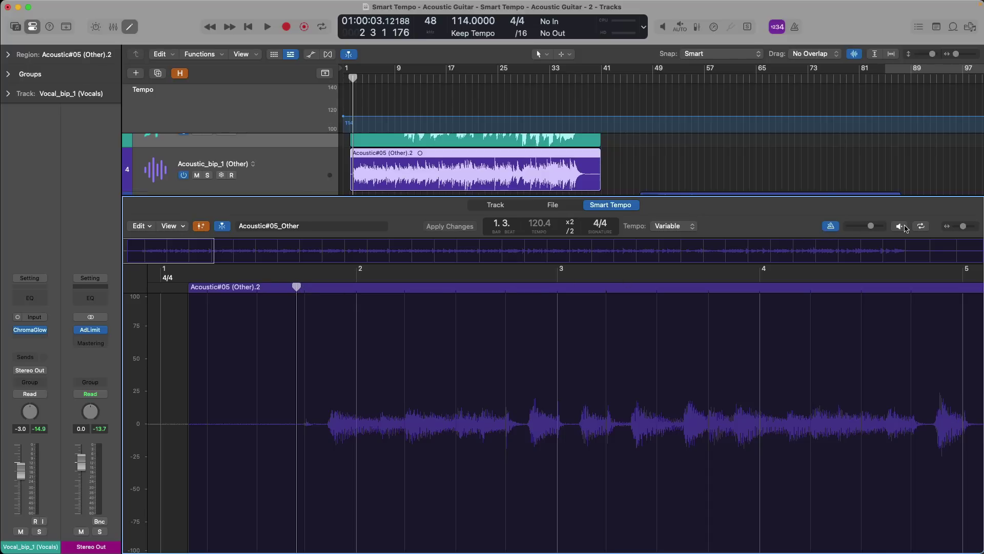
{"action": "mouse_move", "coordinate": [872, 227]}
{"action": "left_mouse_down"}
{"action": "mouse_move", "coordinate": [859, 230]}
{"action": "mouse_move", "coordinate": [870, 229]}
{"action": "left_mouse_up"}
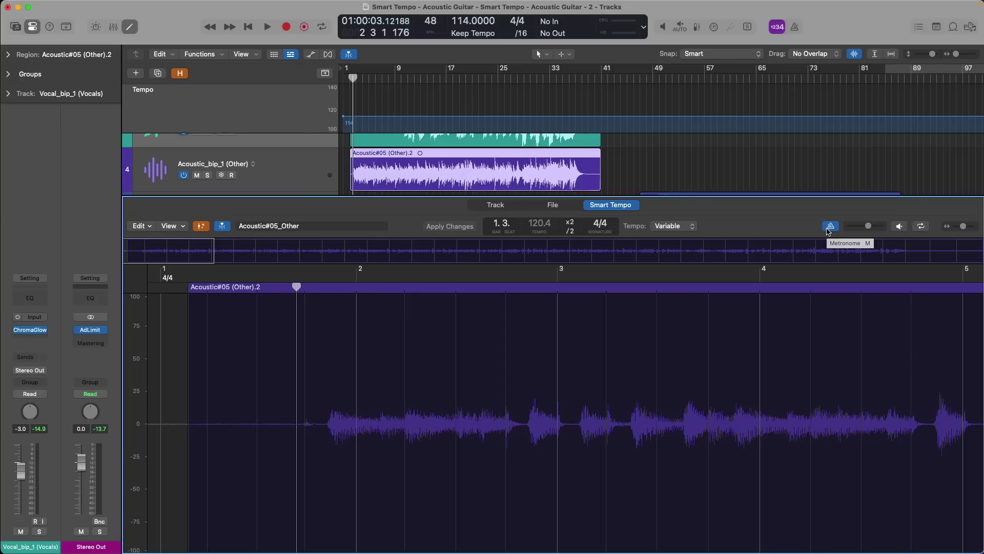
{"action": "left_click", "coordinate": [899, 226]}
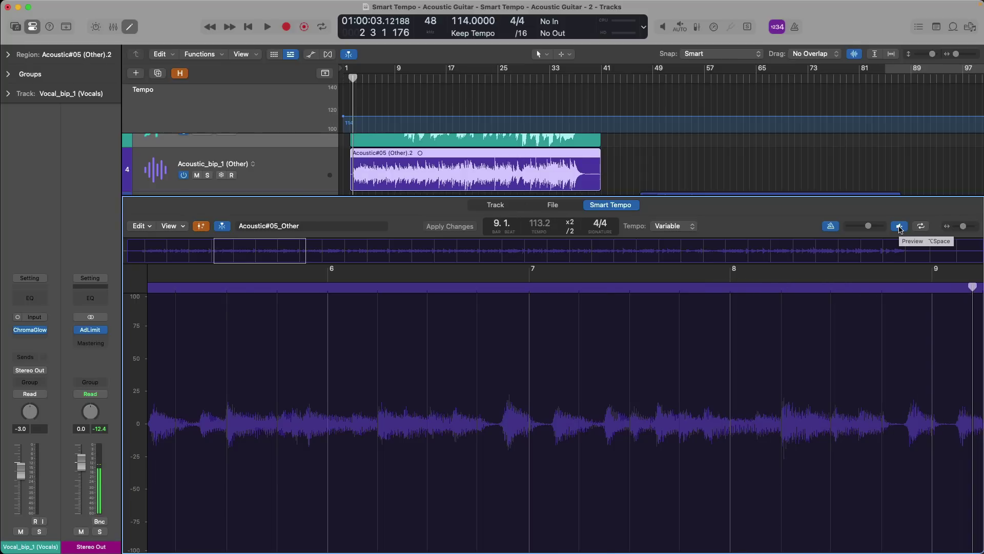
{"action": "left_click", "coordinate": [900, 228]}
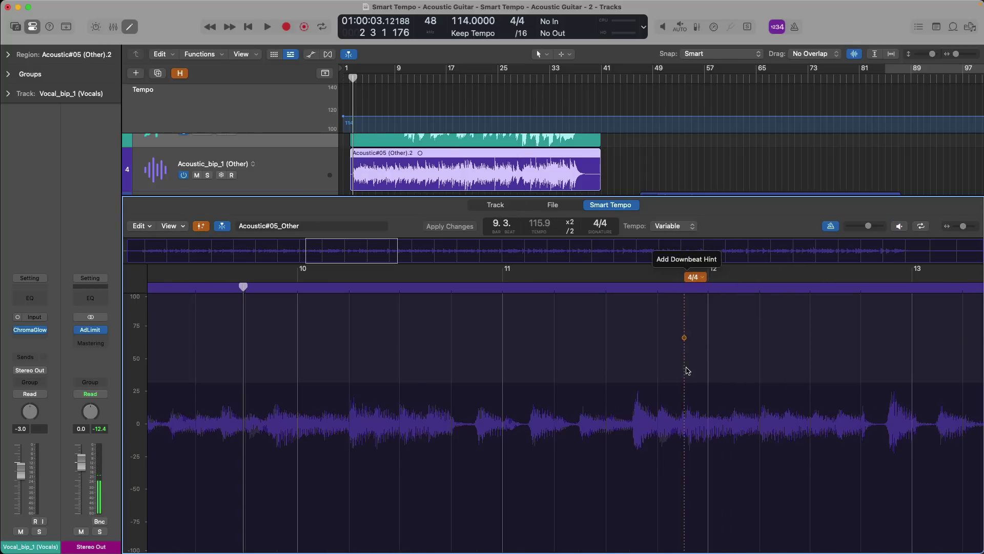
{"action": "scroll", "coordinate": [687, 370], "scroll_direction": "left", "scroll_amount": 10}
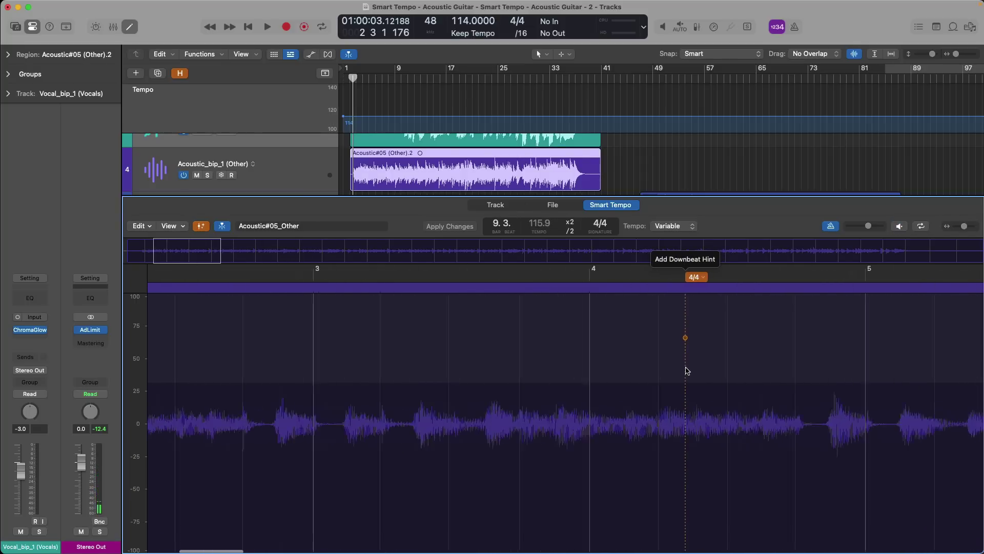
{"action": "scroll", "coordinate": [687, 370], "scroll_direction": "left", "scroll_amount": 5}
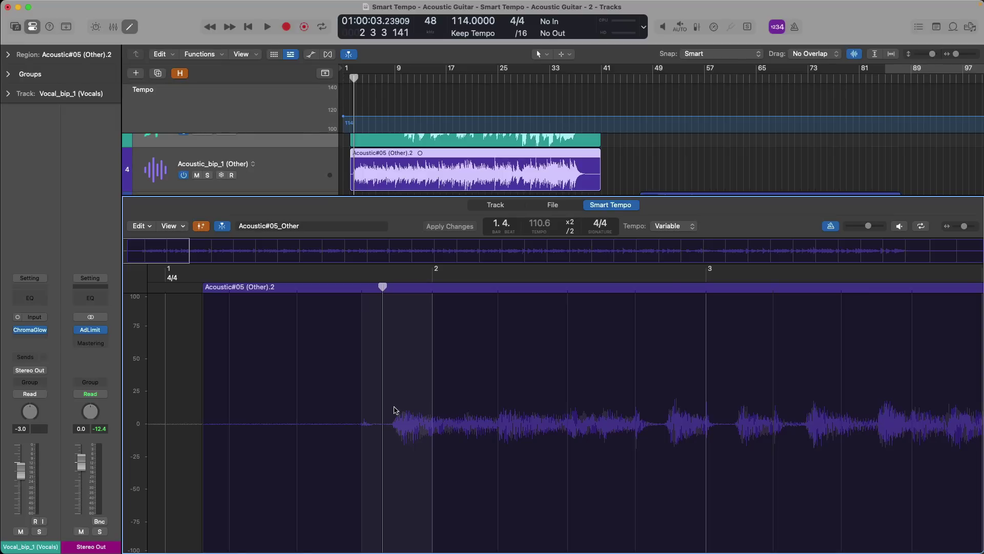
Close the editor, turn on the project metronome and play the Empty Room and drum takes from bar 47 to about bar 52
{"action": "key", "text": "e"}
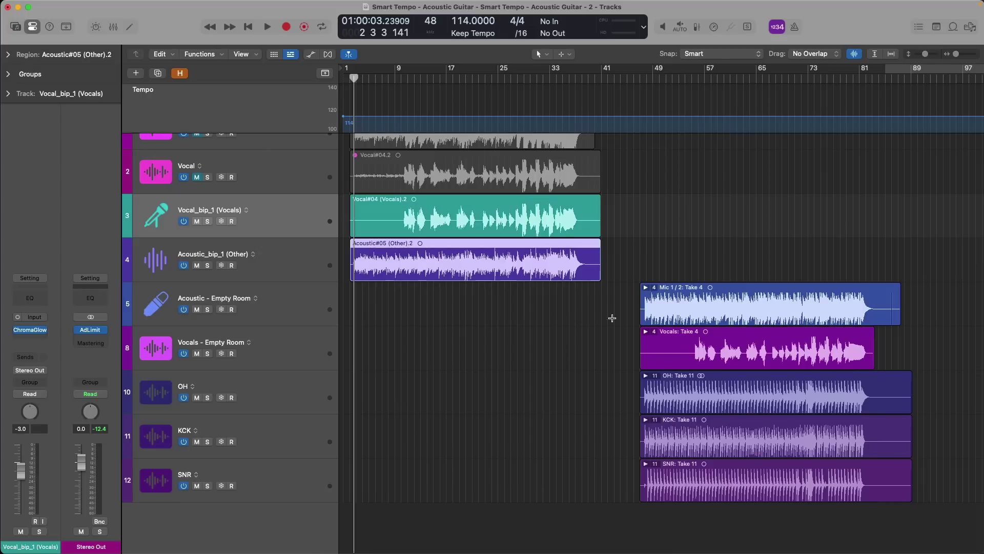
{"action": "left_click_drag", "start_coordinate": [629, 282], "coordinate": [677, 496]}
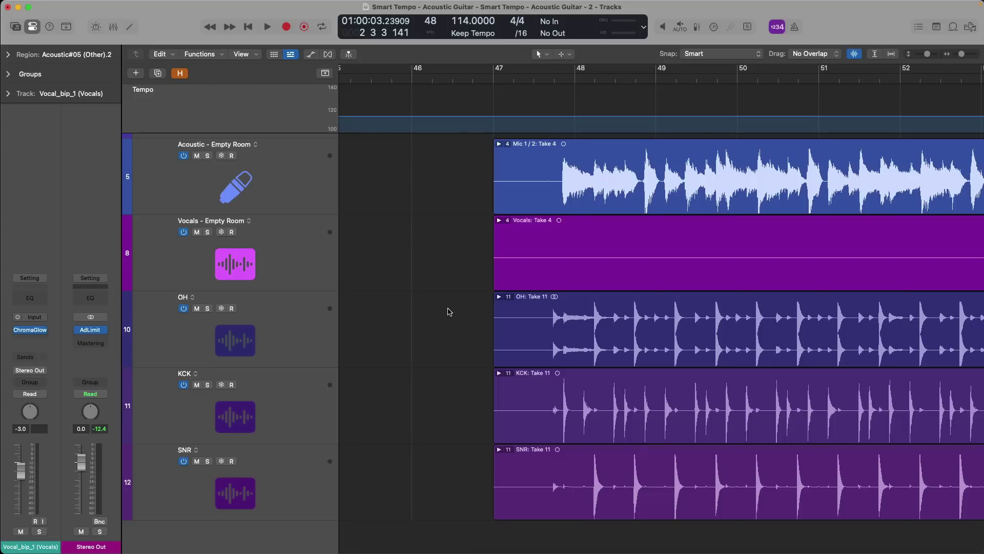
{"action": "key", "text": "k"}
{"action": "left_click", "coordinate": [493, 83]}
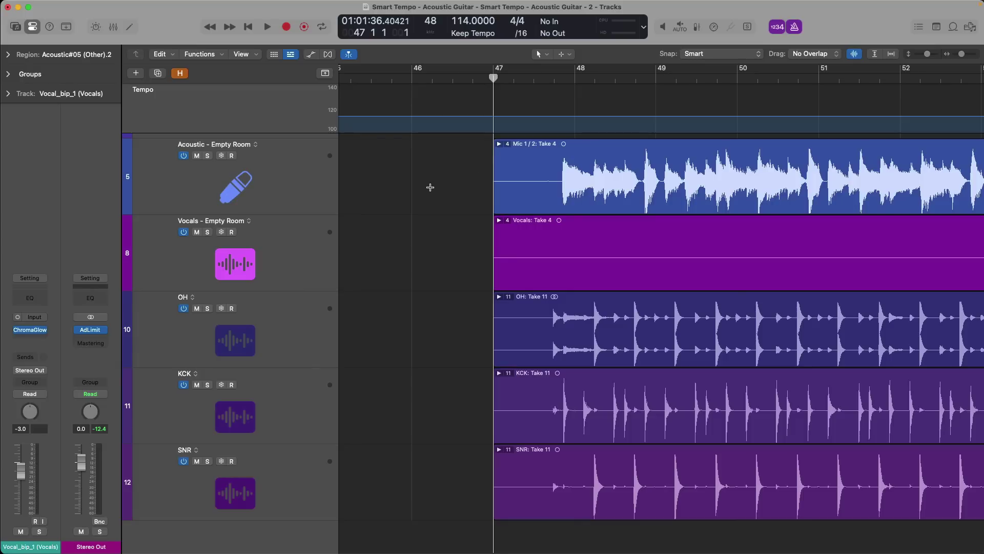
{"action": "key", "text": "space"}
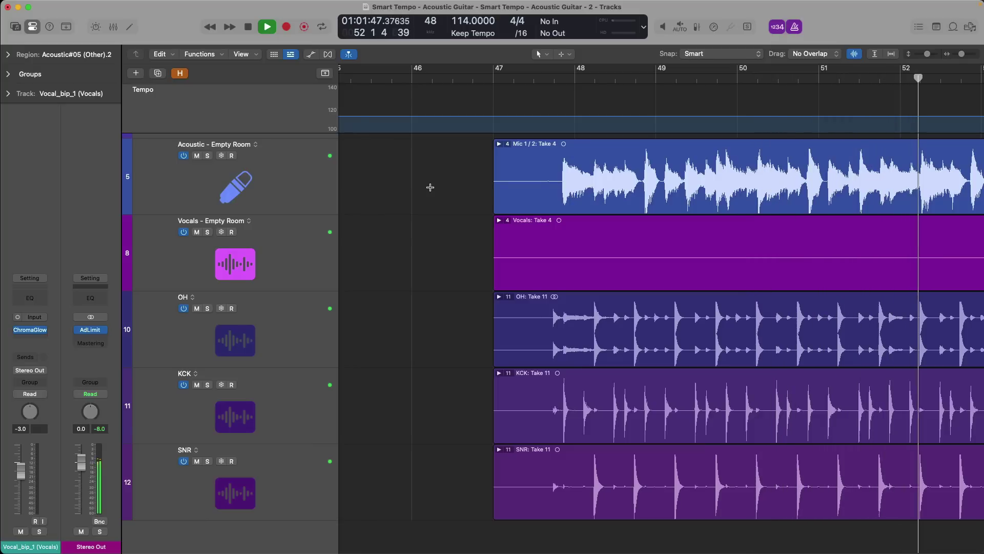
{"action": "key", "text": "space"}
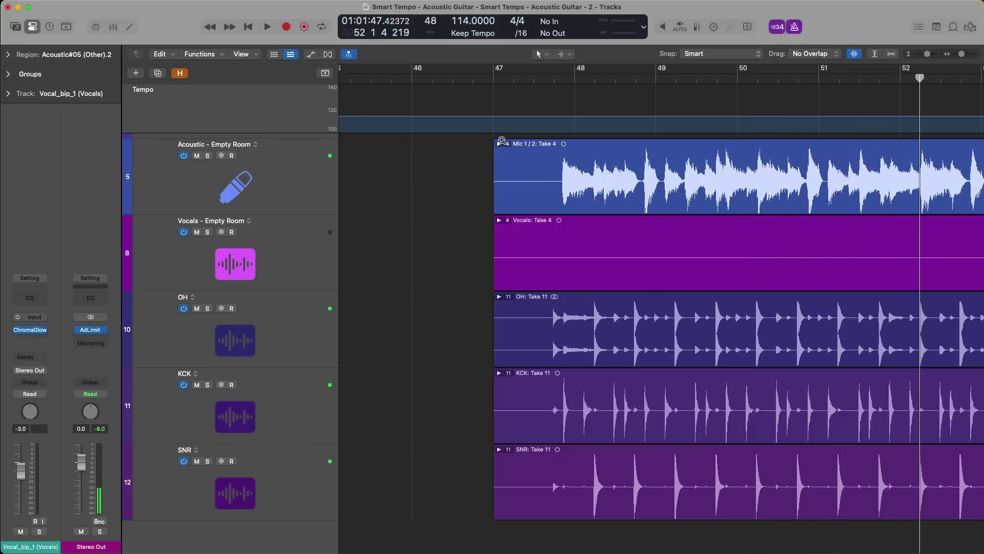
Compare the waveform of the Acoustic - Empty Room take with the downbeats of bars 48, 49, 50 and 51
{"action": "left_click_drag", "start_coordinate": [500, 142], "coordinate": [737, 287]}
{"action": "left_click", "coordinate": [538, 78]}
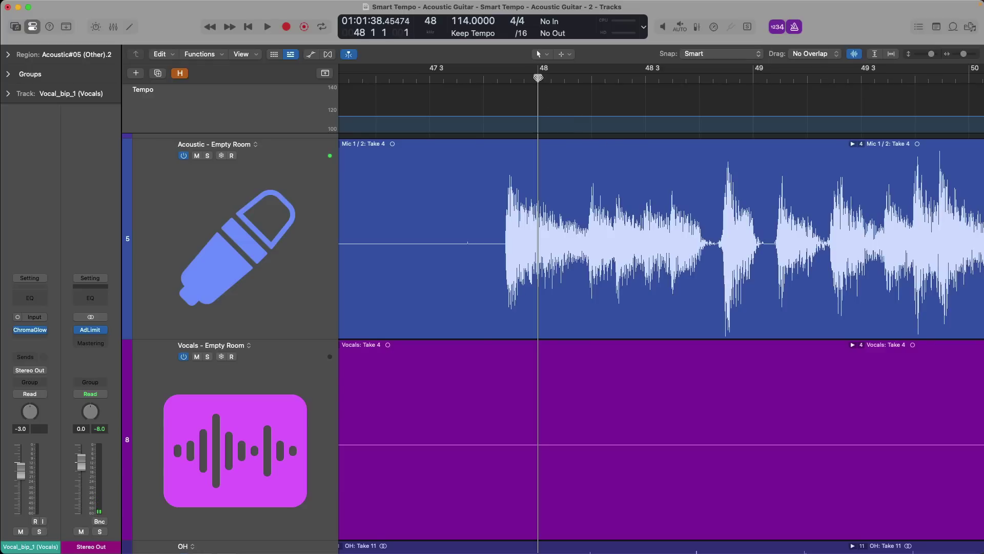
{"action": "left_click", "coordinate": [512, 79]}
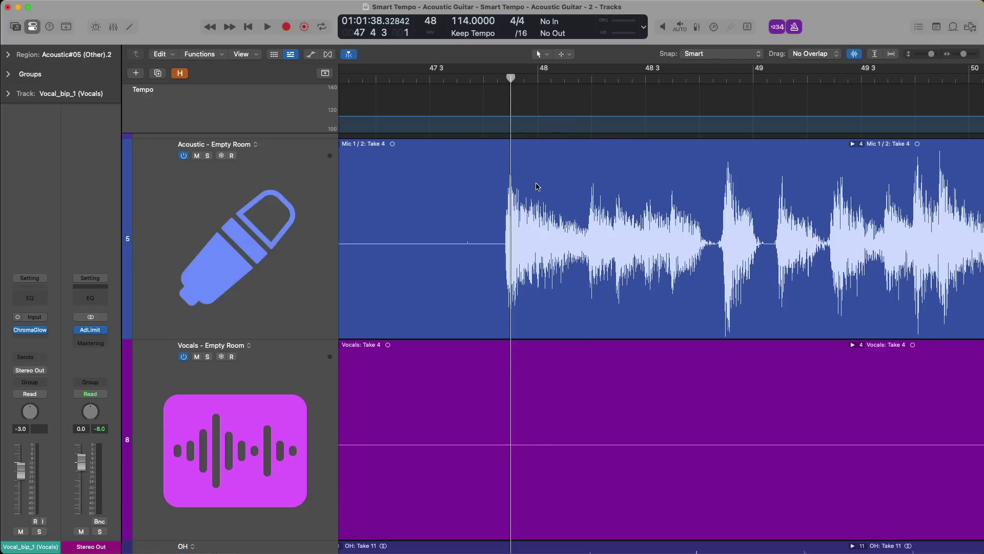
{"action": "left_click", "coordinate": [538, 78]}
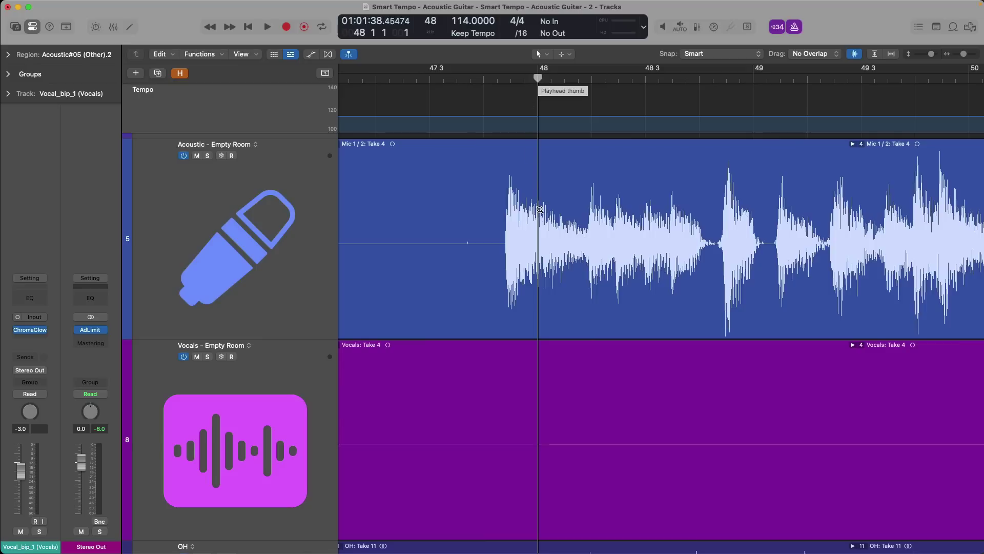
{"action": "scroll", "coordinate": [620, 101], "scroll_direction": "right", "scroll_amount": 3}
{"action": "left_click", "coordinate": [674, 78]}
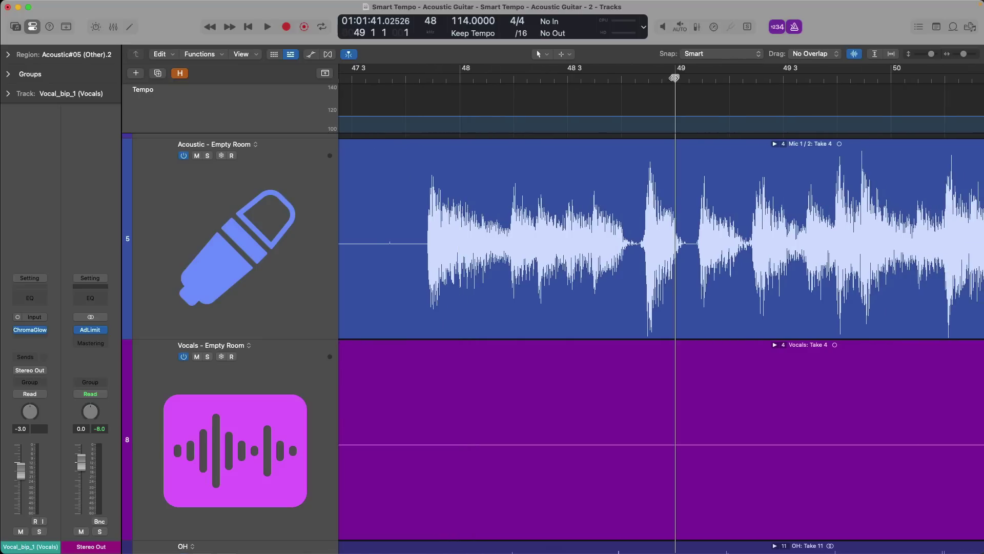
{"action": "scroll", "coordinate": [653, 210], "scroll_direction": "right", "scroll_amount": 3}
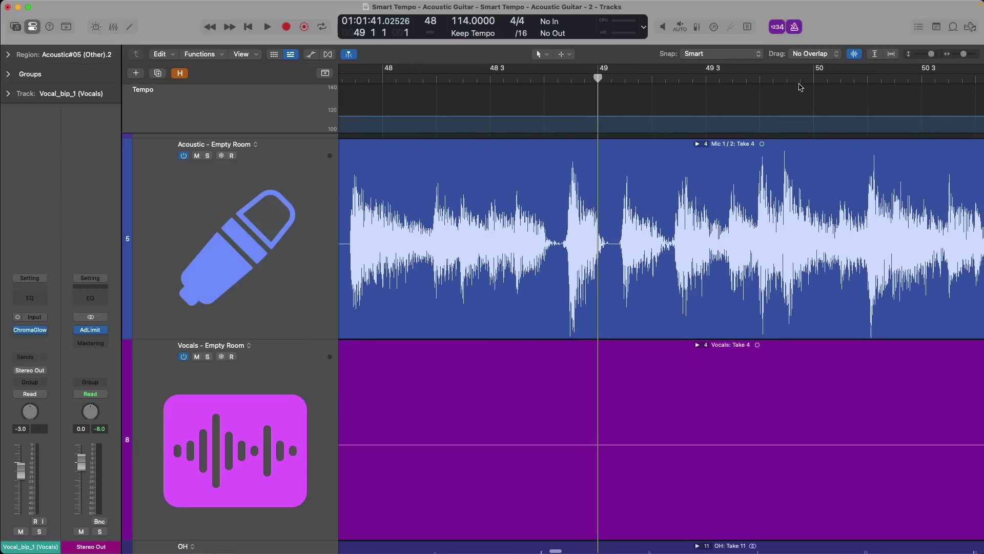
{"action": "left_click", "coordinate": [813, 78]}
{"action": "scroll", "coordinate": [753, 232], "scroll_direction": "right", "scroll_amount": 5}
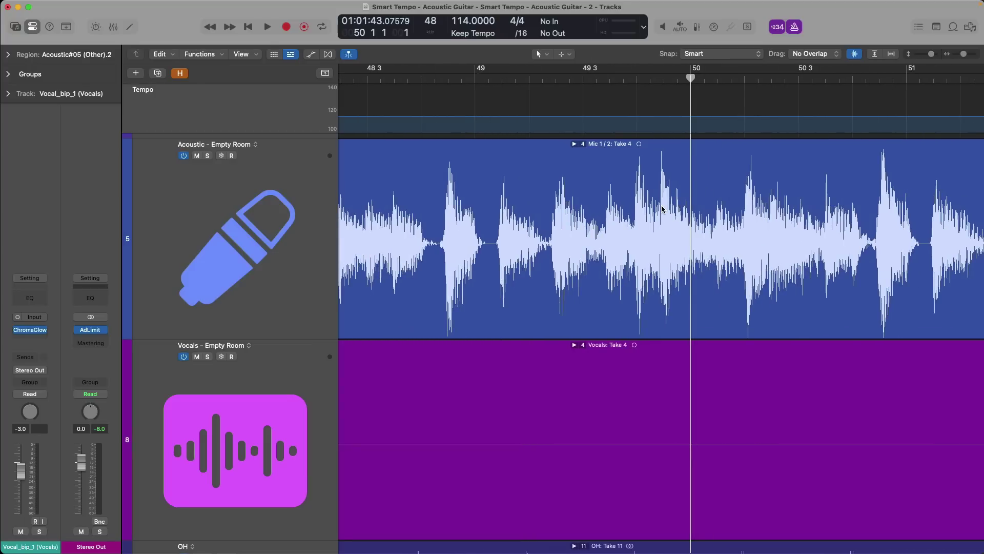
{"action": "scroll", "coordinate": [663, 209], "scroll_direction": "right", "scroll_amount": 5}
{"action": "left_click", "coordinate": [792, 78]}
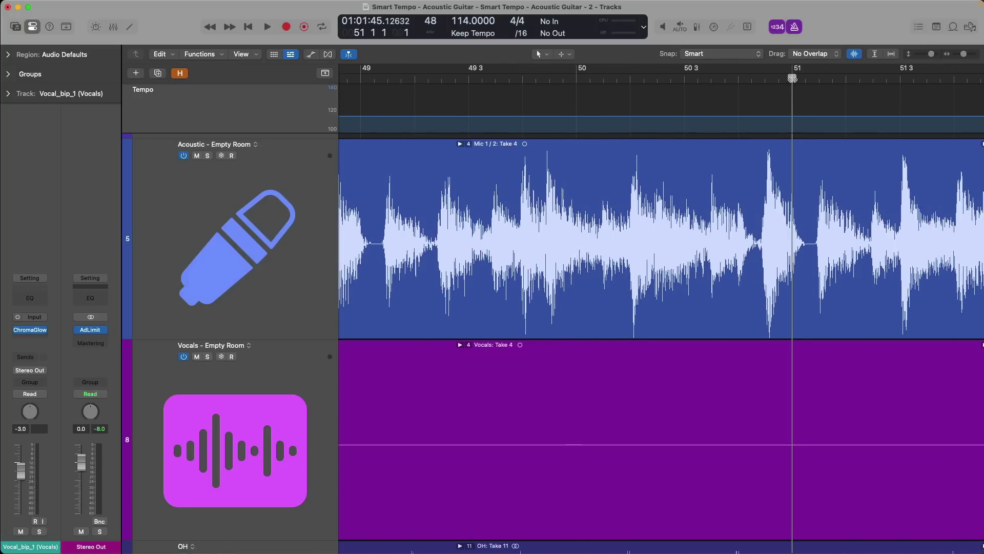
{"action": "left_click", "coordinate": [730, 214]}
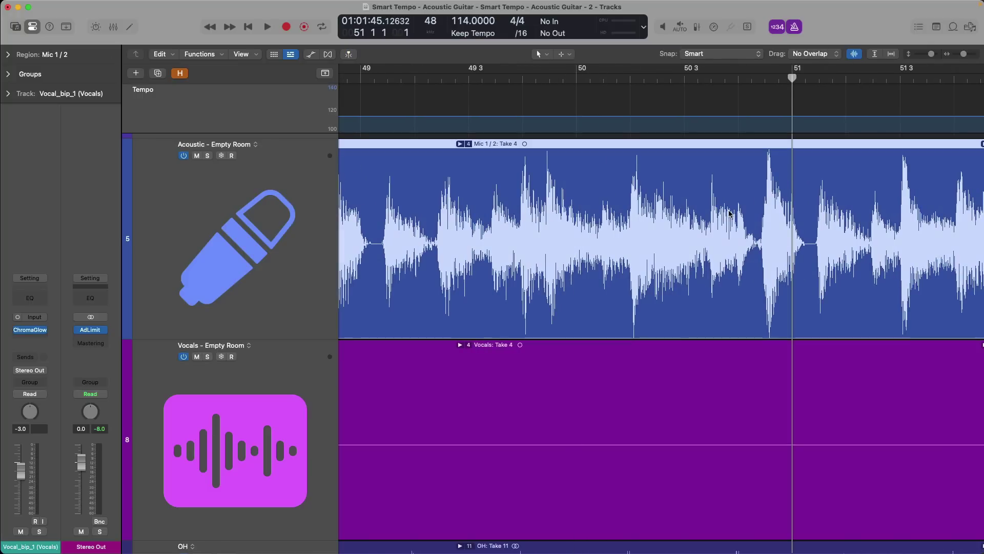
{"action": "left_click", "coordinate": [730, 212], "text": "ctrl+alt"}
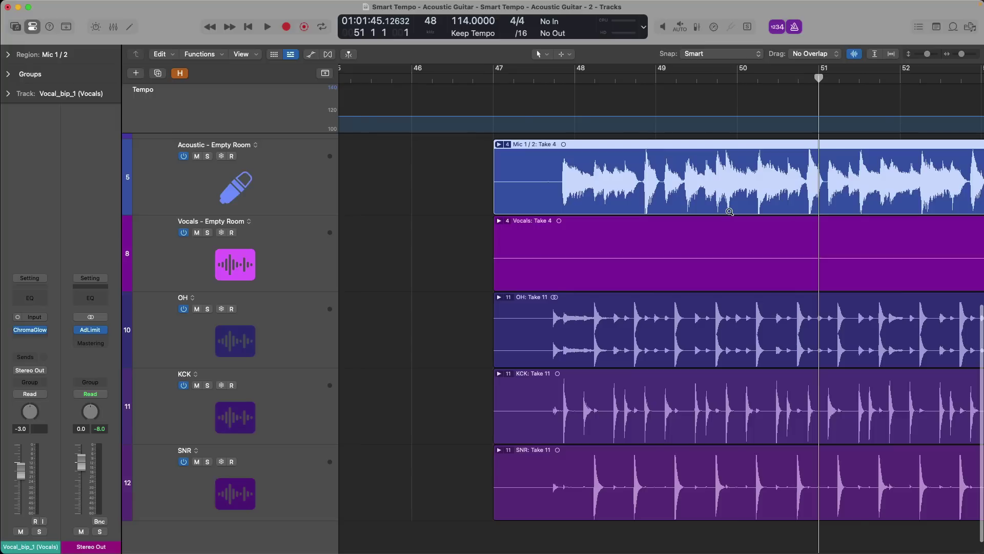
{"action": "left_click", "coordinate": [730, 212], "text": "ctrl+alt"}
Open the Acoustic#05 (Other).2 region in the Smart Tempo editor and preview it with the click up to about bar 6
{"action": "left_click", "coordinate": [461, 261]}
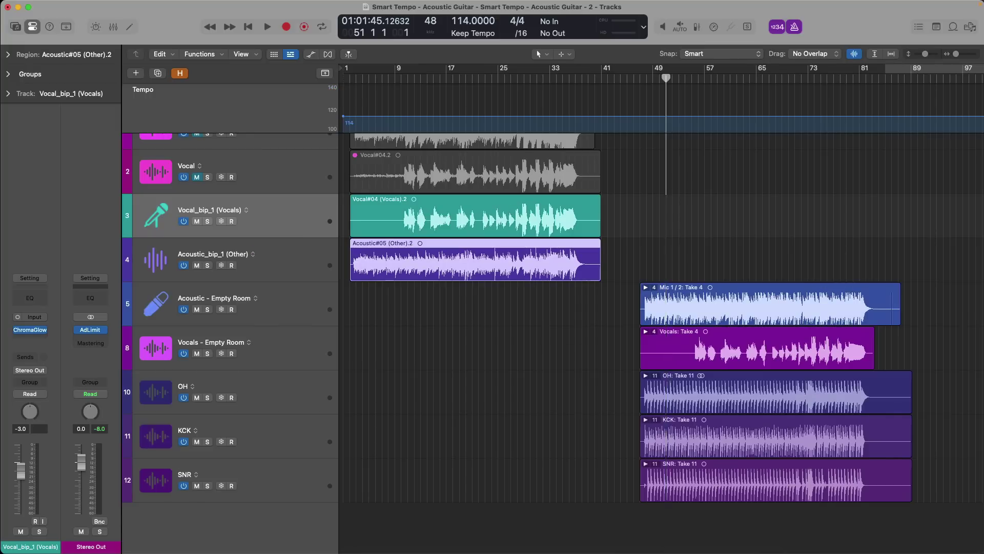
{"action": "double_click", "coordinate": [411, 244]}
{"action": "left_click", "coordinate": [611, 204]}
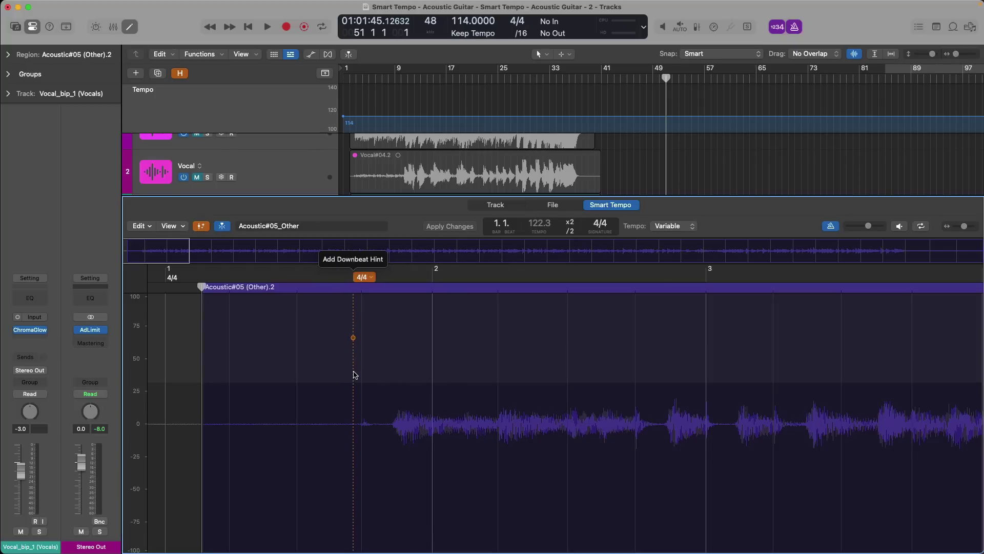
{"action": "key", "text": "space"}
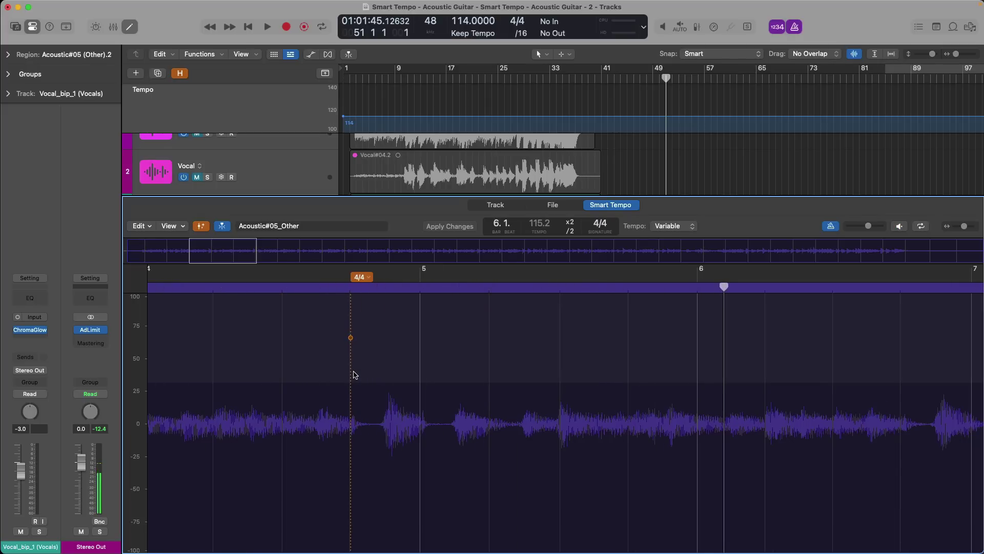
Show the tempo curve overlay in the Smart Tempo editor and examine the curve through to the end of Acoustic#05_Other
{"action": "scroll", "coordinate": [356, 375], "scroll_direction": "down", "scroll_amount": 3}
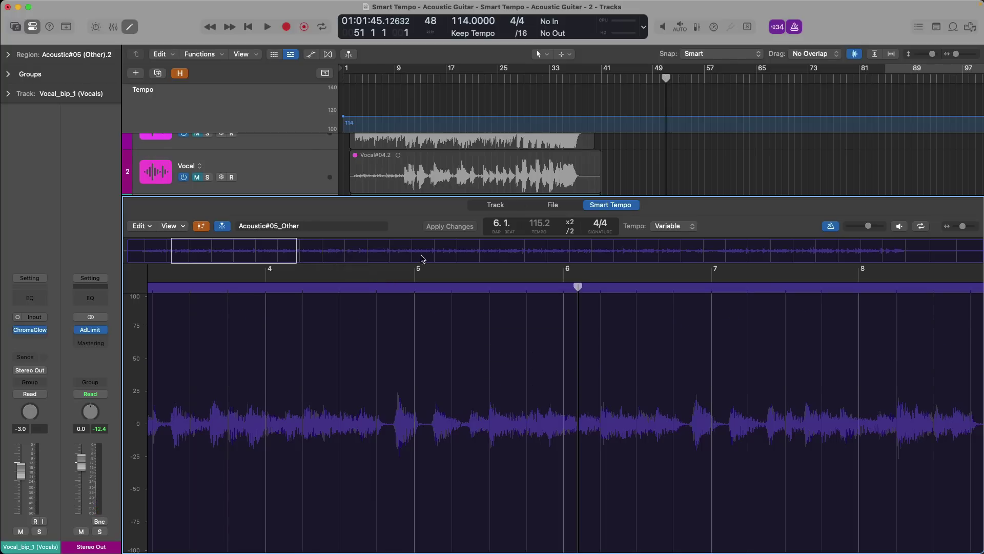
{"action": "left_click", "coordinate": [183, 227]}
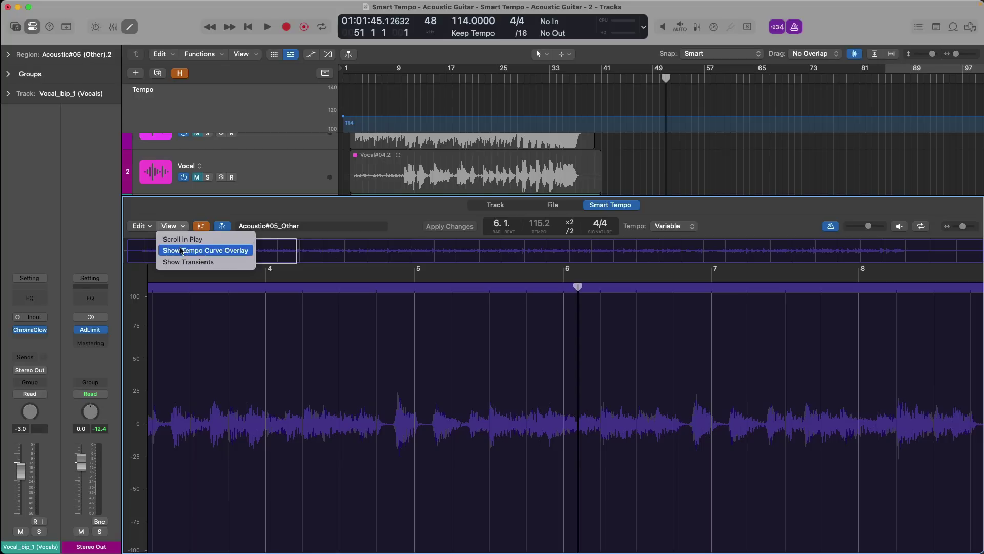
{"action": "left_click", "coordinate": [182, 251]}
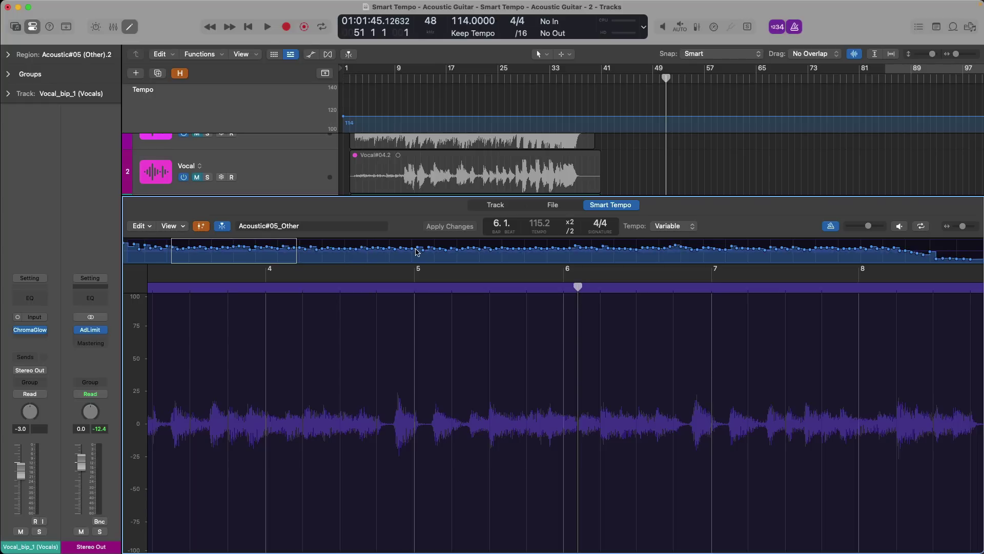
{"action": "left_click", "coordinate": [973, 251]}
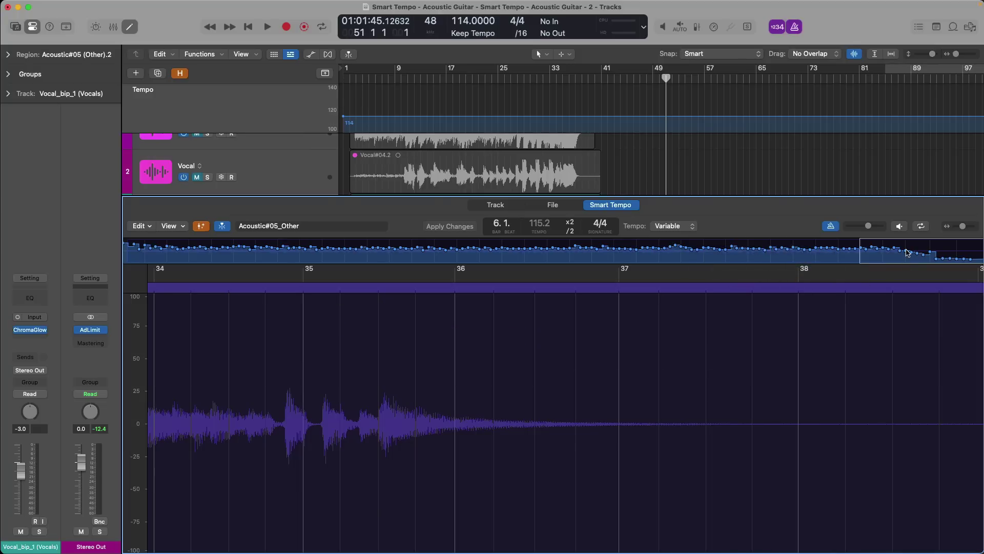
{"action": "key", "text": "z"}
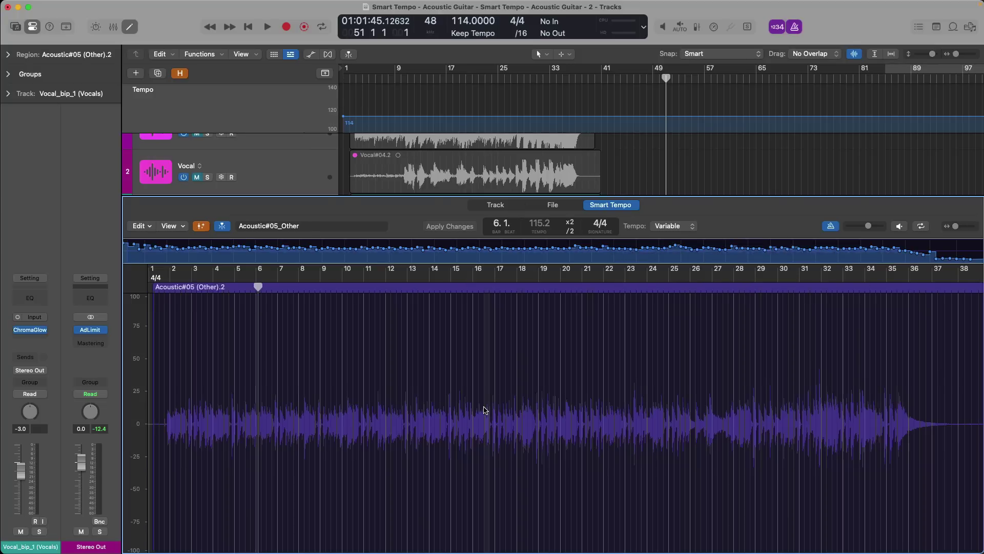
Apply the Acoustic#05 (Other).2 region tempo to the project, aligning its downbeat and maintaining all other regions' relative positions, and close the editor
{"action": "left_click_drag", "start_coordinate": [461, 197], "coordinate": [459, 354]}
{"action": "scroll", "coordinate": [513, 231], "scroll_direction": "up", "scroll_amount": 2}
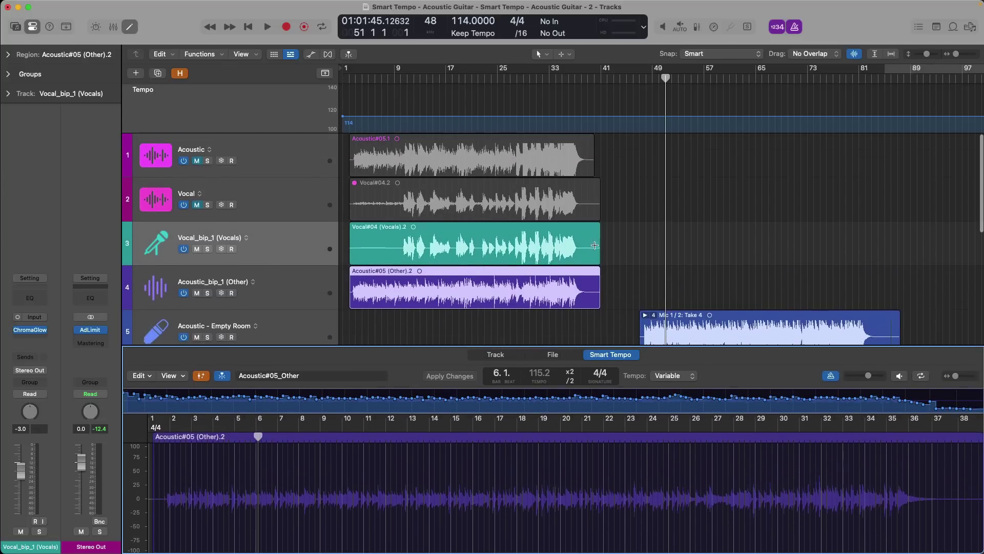
{"action": "key", "text": "Return"}
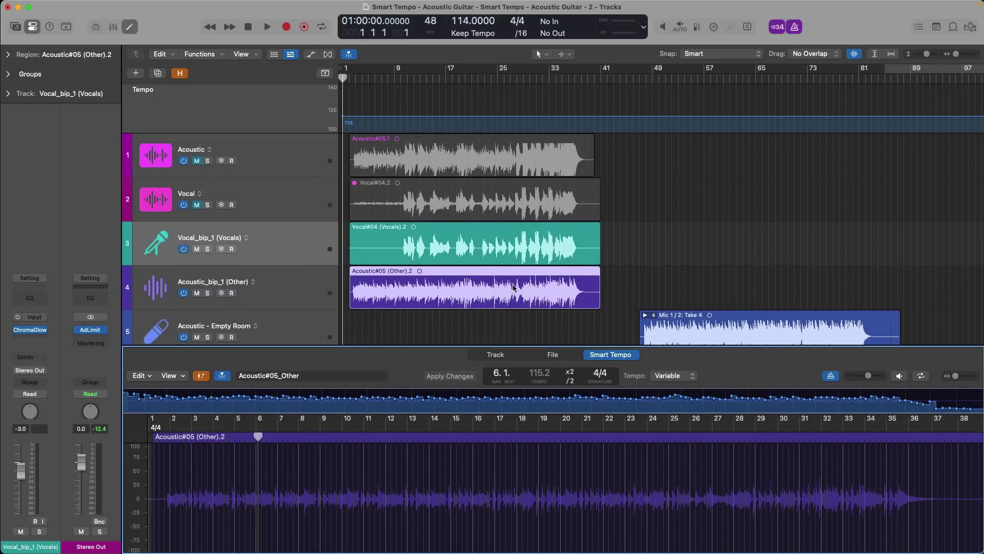
{"action": "left_click", "coordinate": [150, 377]}
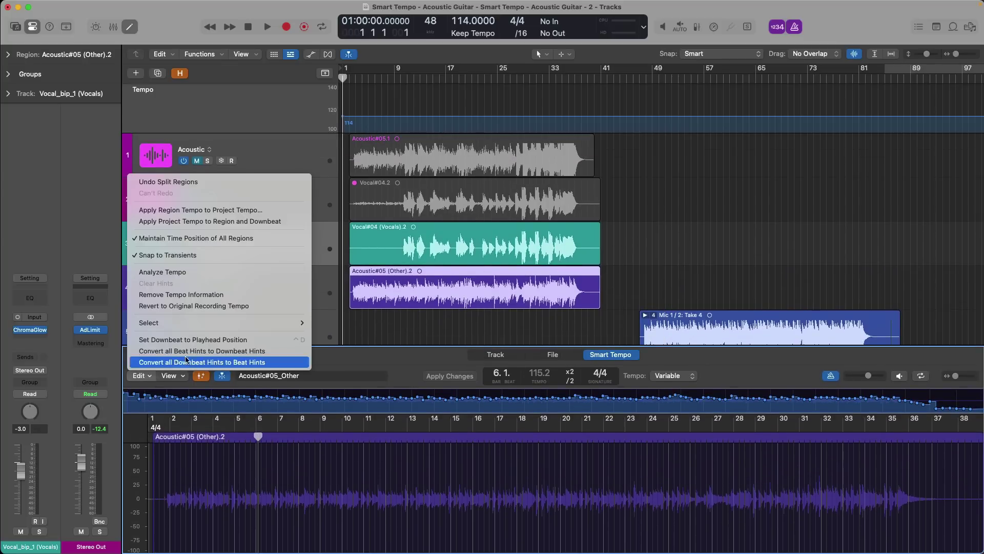
{"action": "left_click", "coordinate": [272, 210]}
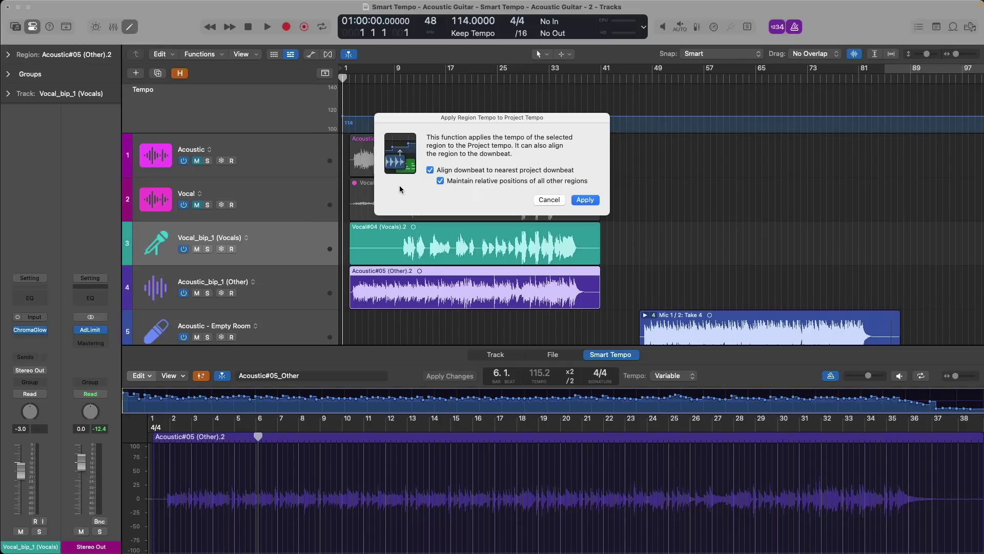
{"action": "left_click", "coordinate": [576, 199]}
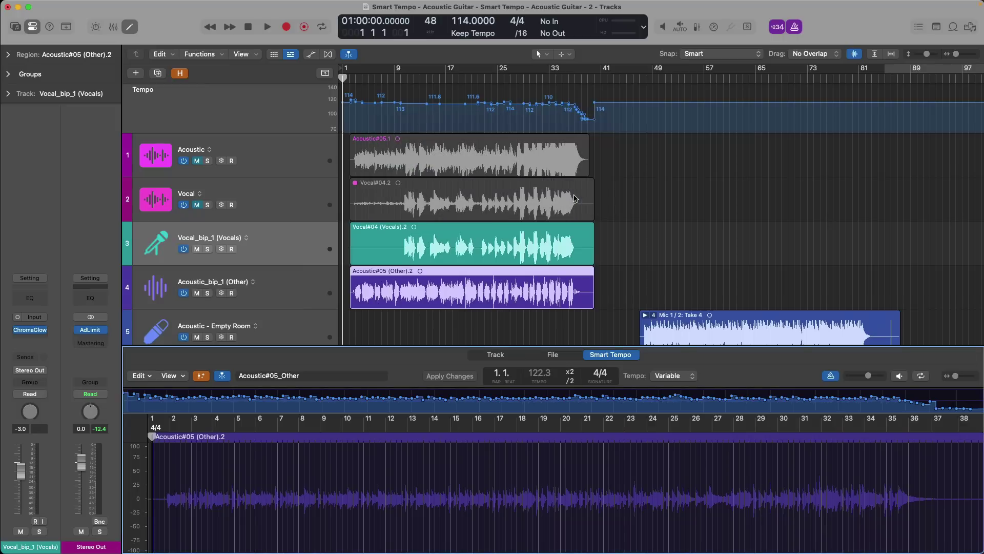
{"action": "key", "text": "e"}
Play the guitar and vocal stems with the metronome from bar 2 beat 2 to about bar 11, checking them against the tempo track
{"action": "key", "text": "z"}
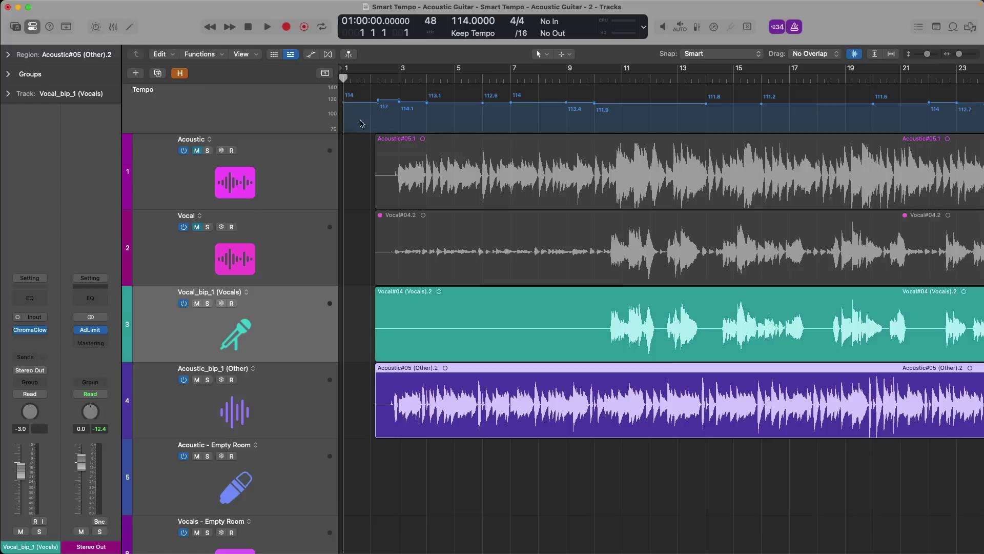
{"action": "left_click", "coordinate": [379, 78]}
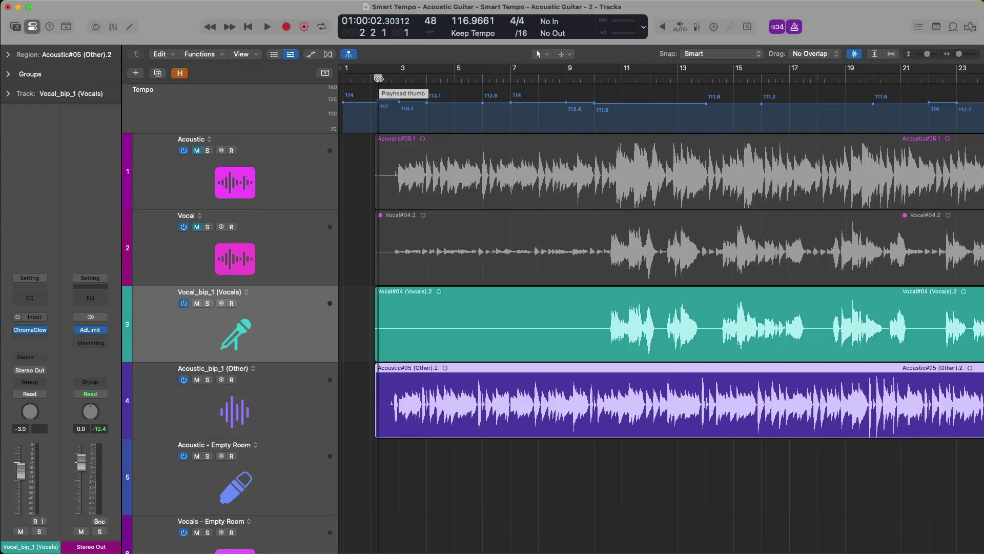
{"action": "key", "text": "space"}
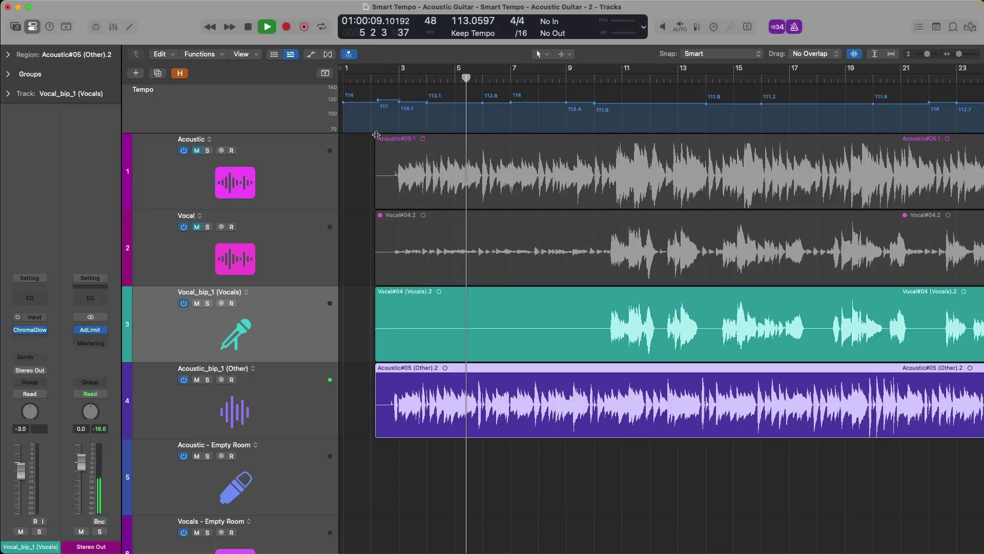
{"action": "scroll", "coordinate": [382, 134], "scroll_direction": "right", "scroll_amount": 5}
{"action": "scroll", "coordinate": [382, 134], "scroll_direction": "right", "scroll_amount": 1}
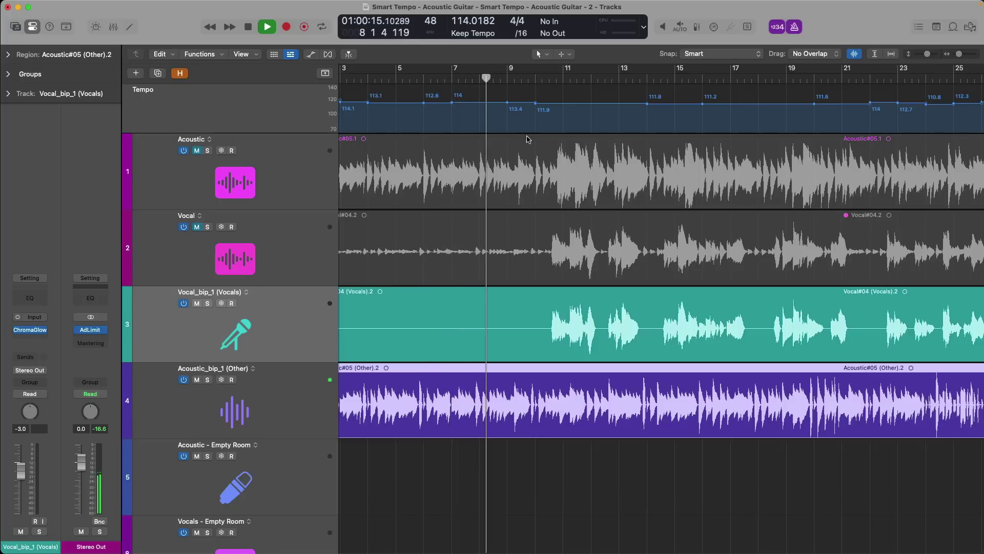
{"action": "scroll", "coordinate": [518, 159], "scroll_direction": "right", "scroll_amount": 3}
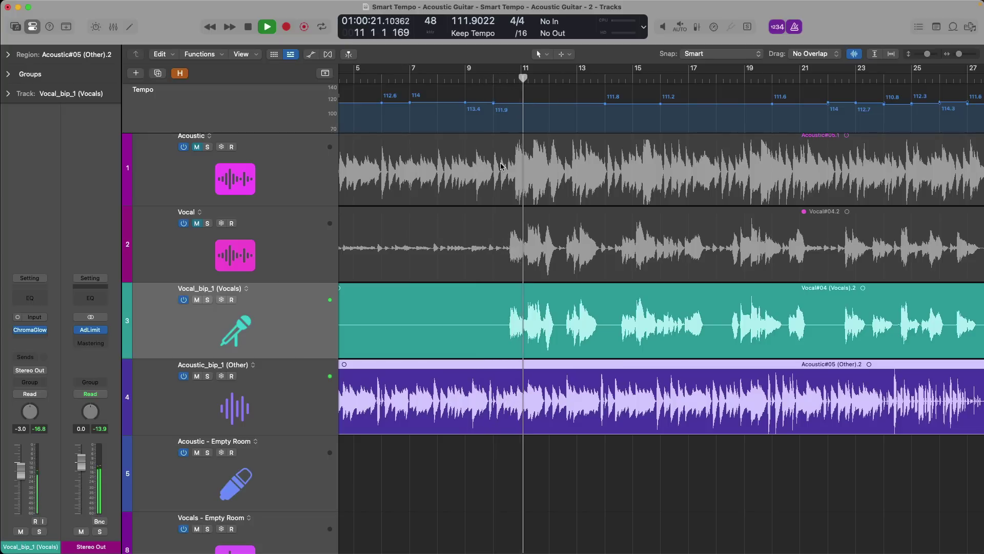
{"action": "key", "text": "space"}
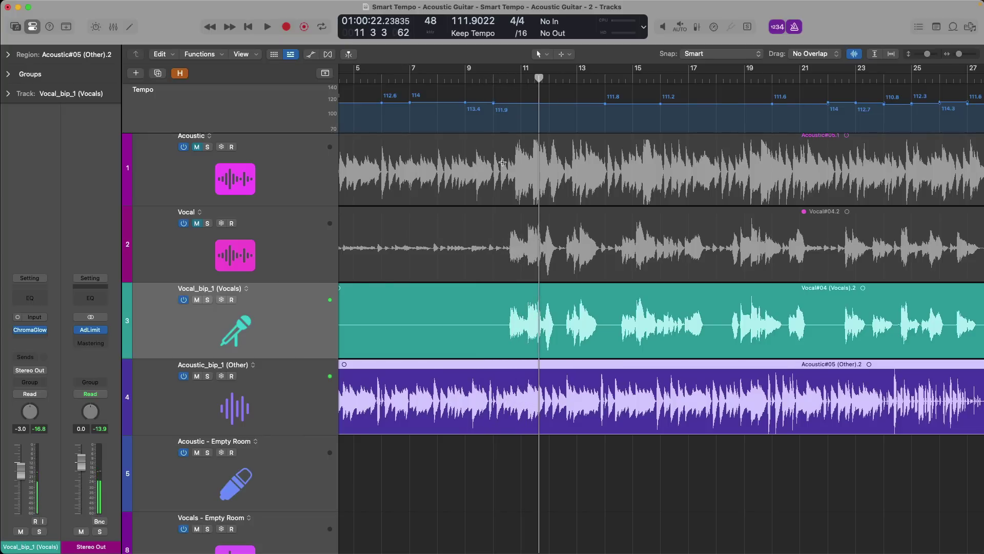
Play the stems with the metronome from bar 28 to the end of bar 36 to check the later tempo changes
{"action": "key", "text": "z"}
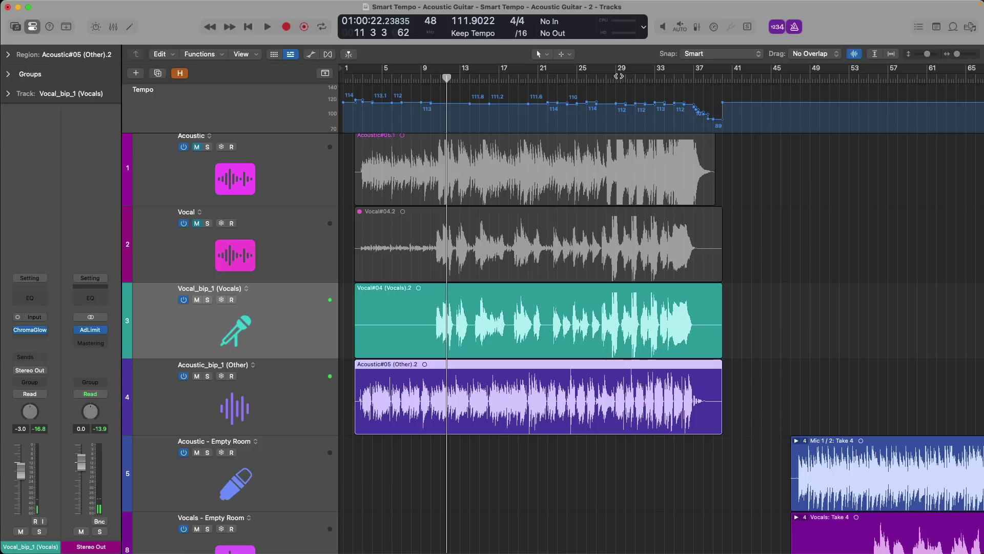
{"action": "left_click", "coordinate": [615, 76]}
{"action": "left_click", "coordinate": [604, 78]}
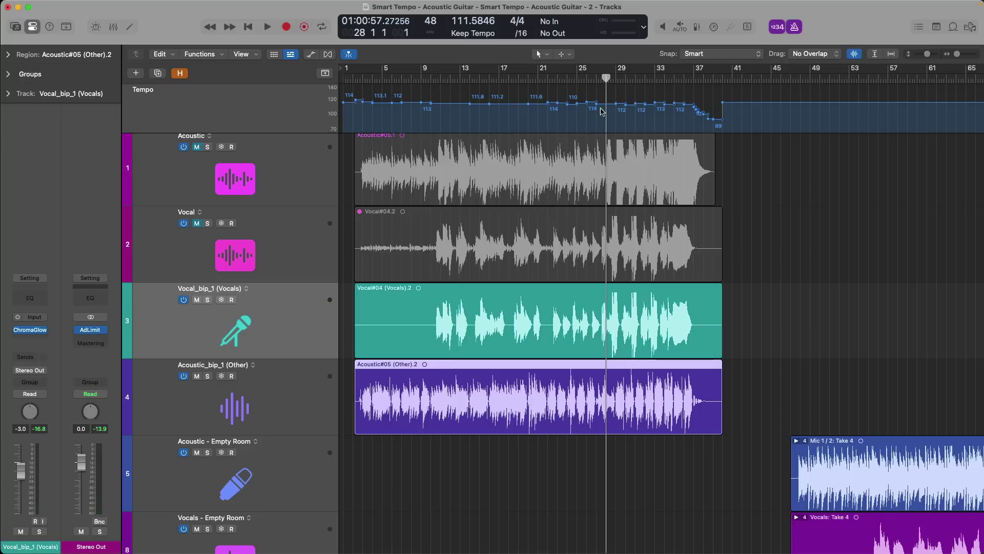
{"action": "key", "text": "space"}
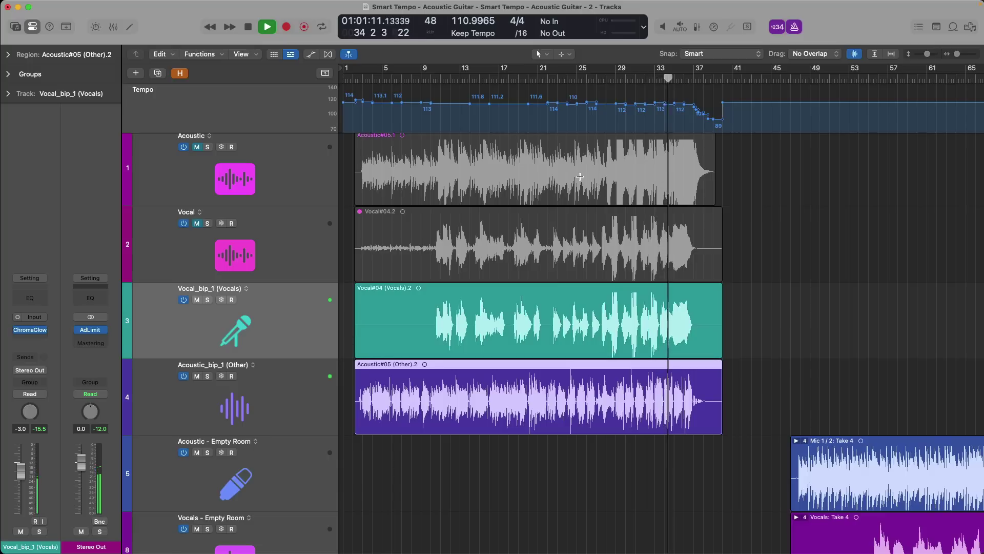
{"action": "scroll", "coordinate": [580, 176], "scroll_direction": "up", "scroll_amount": 1}
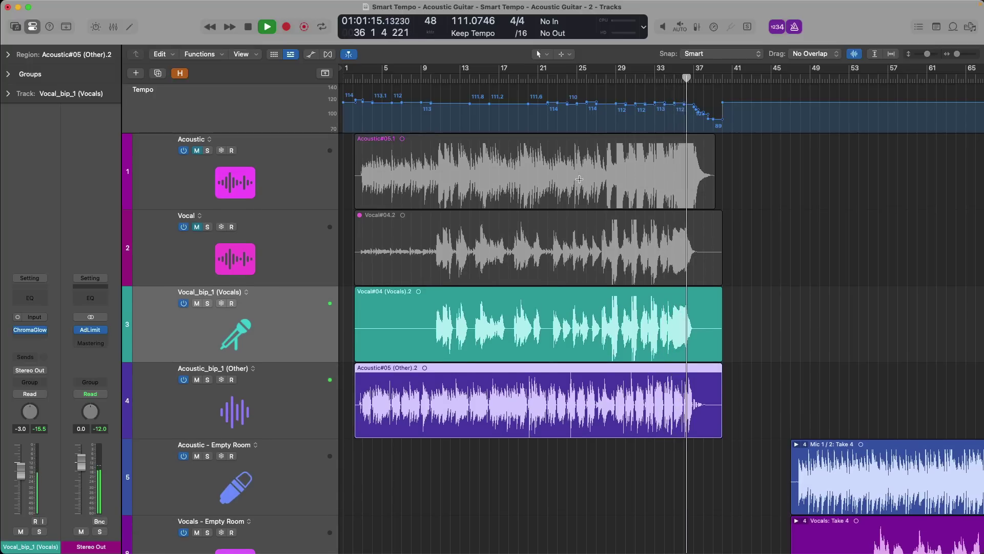
{"action": "key", "text": "space"}
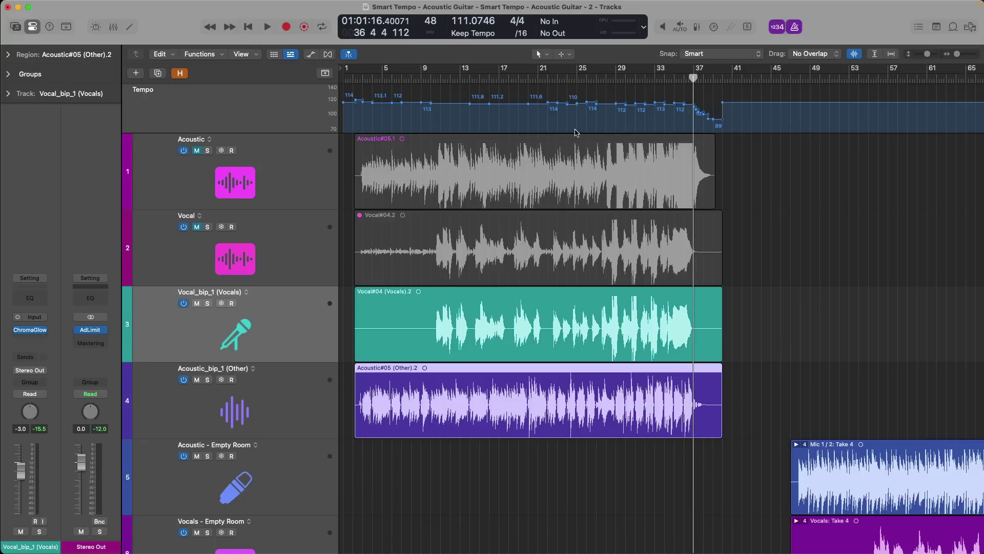
Undo and redo applying the region tempo to the project to compare the regions and tempo track before and after
{"action": "key", "text": "super+z"}
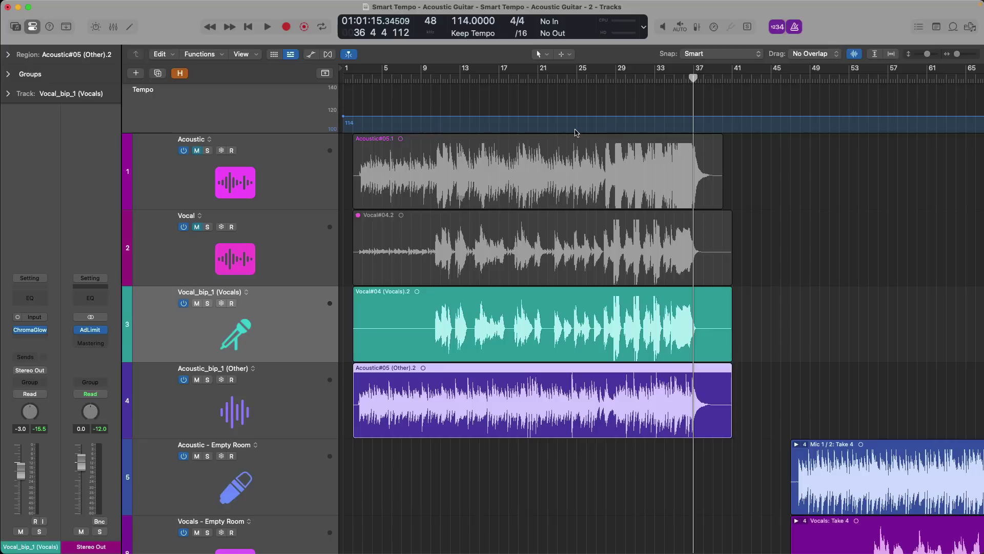
{"action": "key", "text": "super+shift+z"}
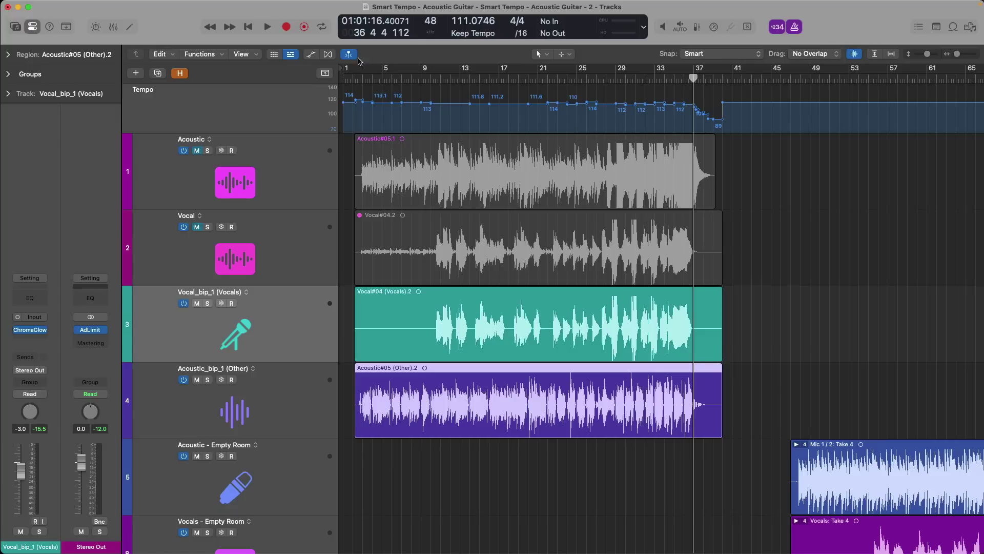
Display the Flex controls, unmute the Acoustic track, and examine the flexed waveforms of the Acoustic_bip_1 (Other) and Acoustic regions up close
{"action": "left_click", "coordinate": [327, 54]}
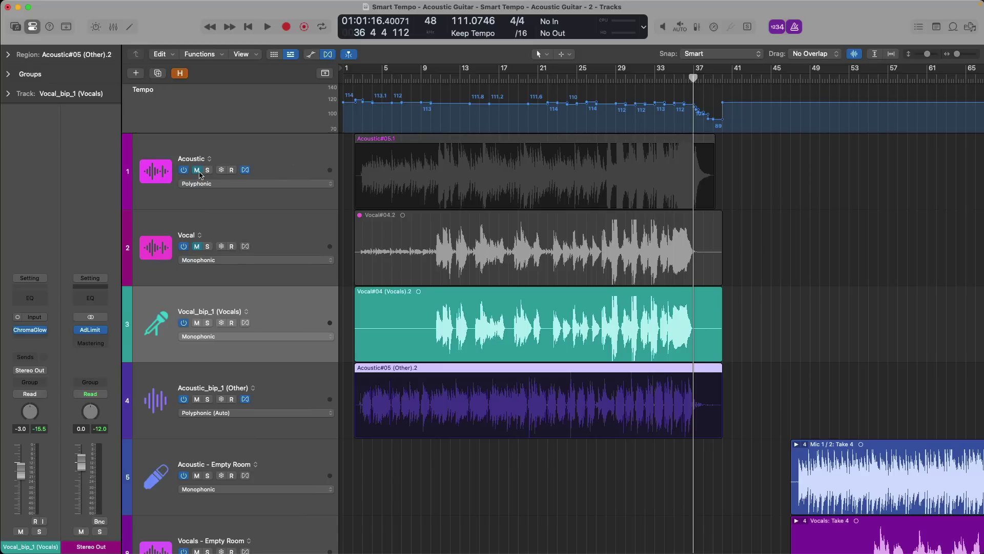
{"action": "left_click", "coordinate": [197, 170]}
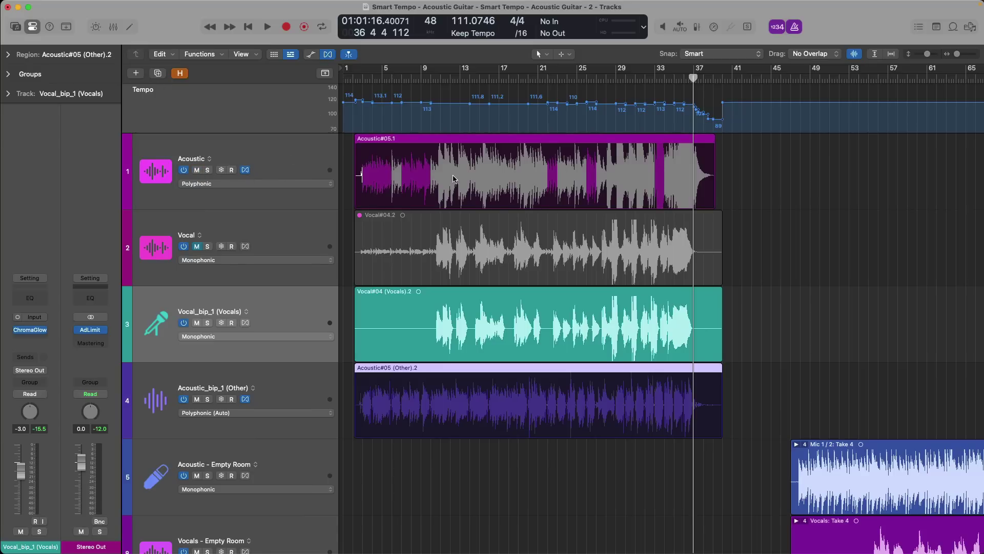
{"action": "left_click_drag", "start_coordinate": [522, 382], "coordinate": [639, 413]}
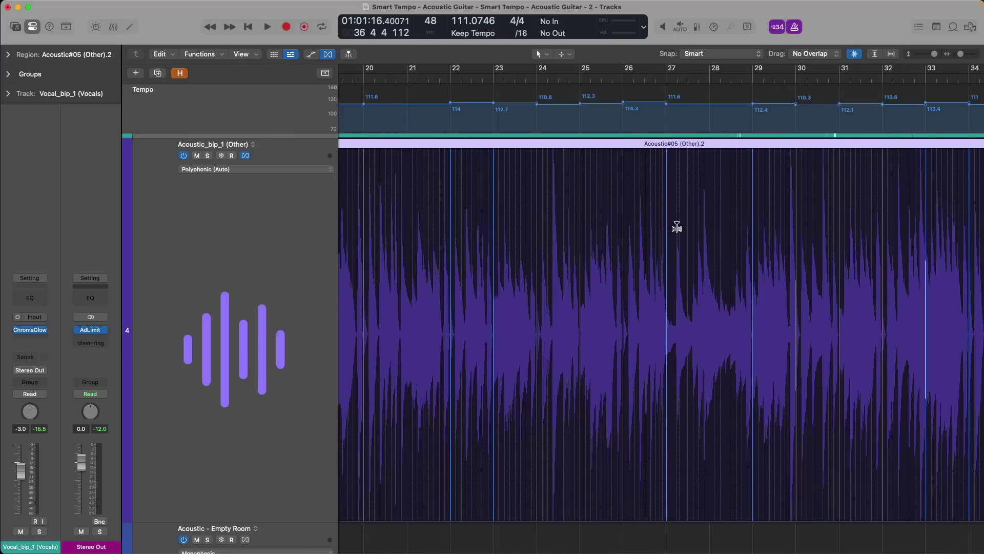
{"action": "left_click", "coordinate": [720, 225], "text": "ctrl+alt"}
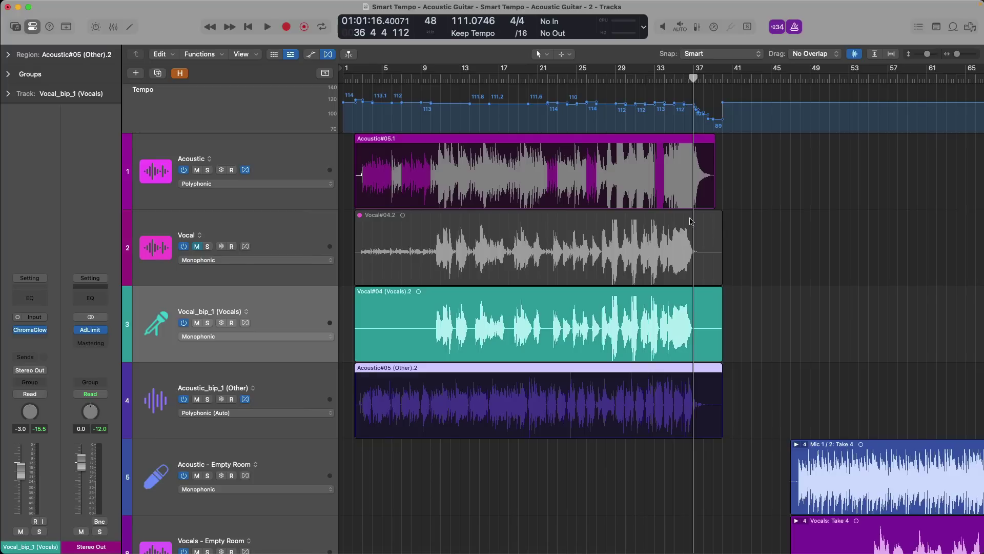
{"action": "left_click_drag", "start_coordinate": [409, 151], "coordinate": [512, 184]}
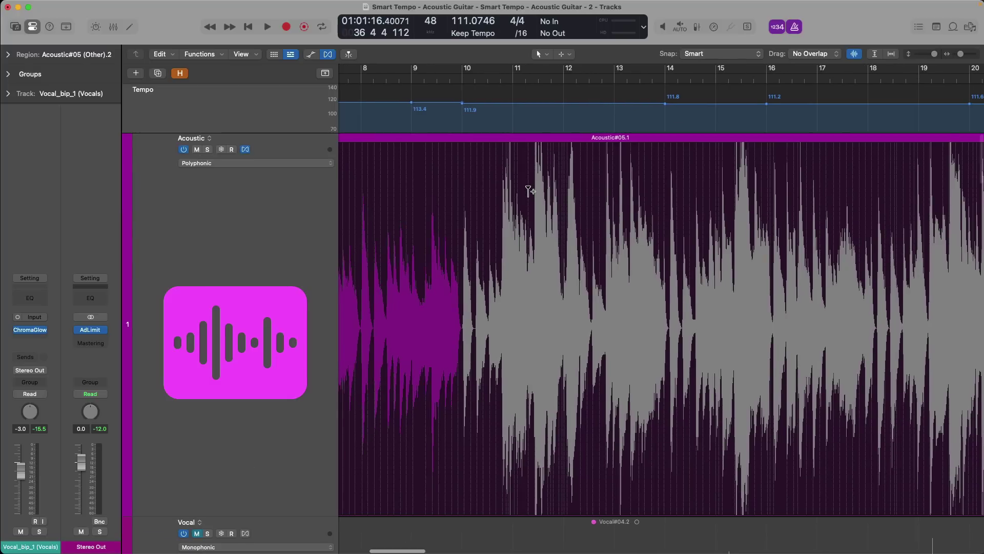
{"action": "scroll", "coordinate": [530, 191], "scroll_direction": "right", "scroll_amount": 10}
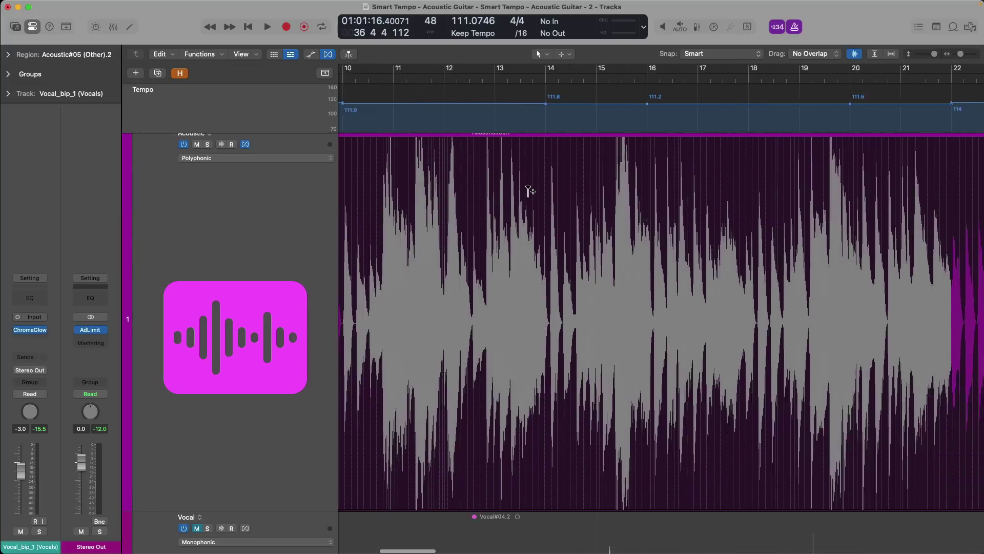
{"action": "scroll", "coordinate": [531, 190], "scroll_direction": "right", "scroll_amount": 3}
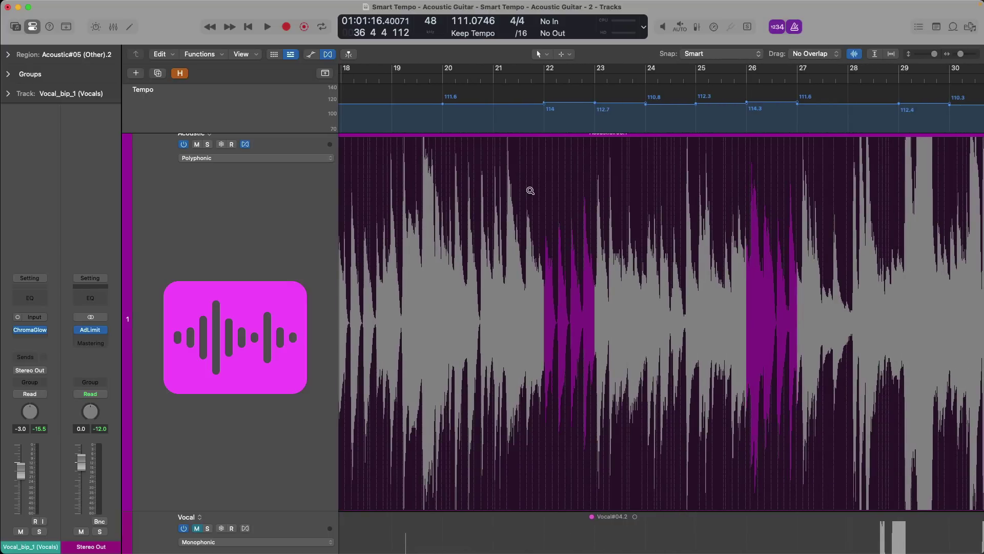
{"action": "key", "text": "z"}
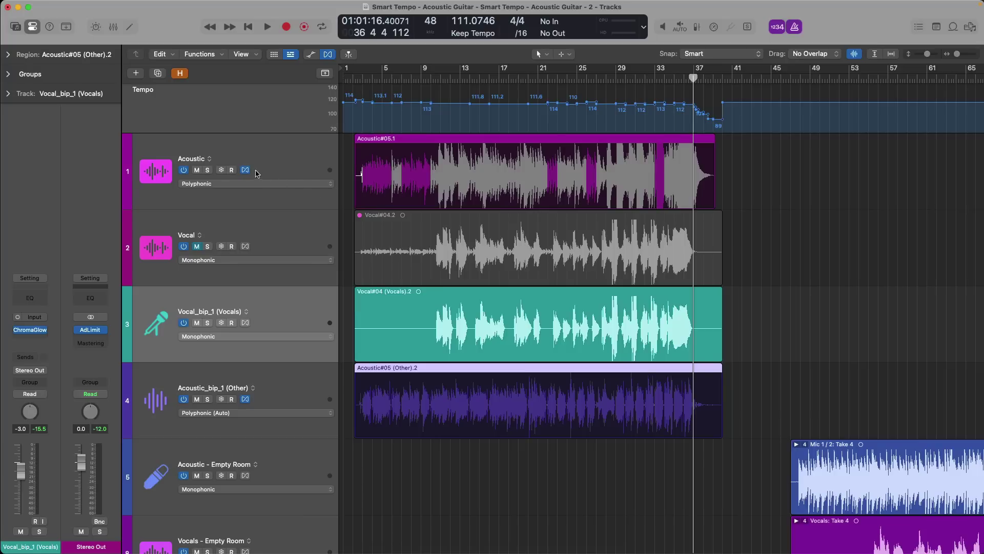
Turn Flex off on the Acoustic_bip_1 (Other) track, and switch it off and back on for the Acoustic track to compare the waveform
{"action": "left_click", "coordinate": [246, 171]}
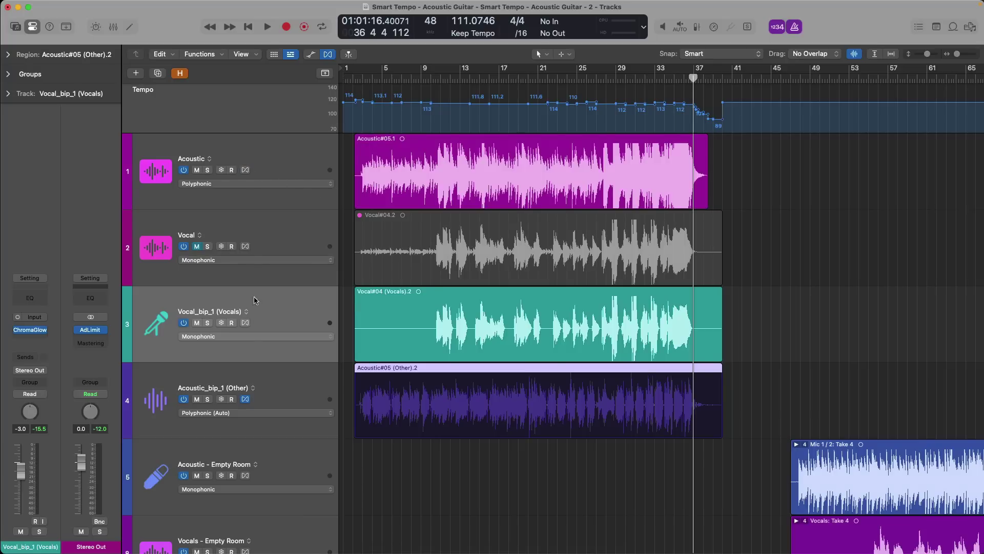
{"action": "left_click", "coordinate": [245, 399]}
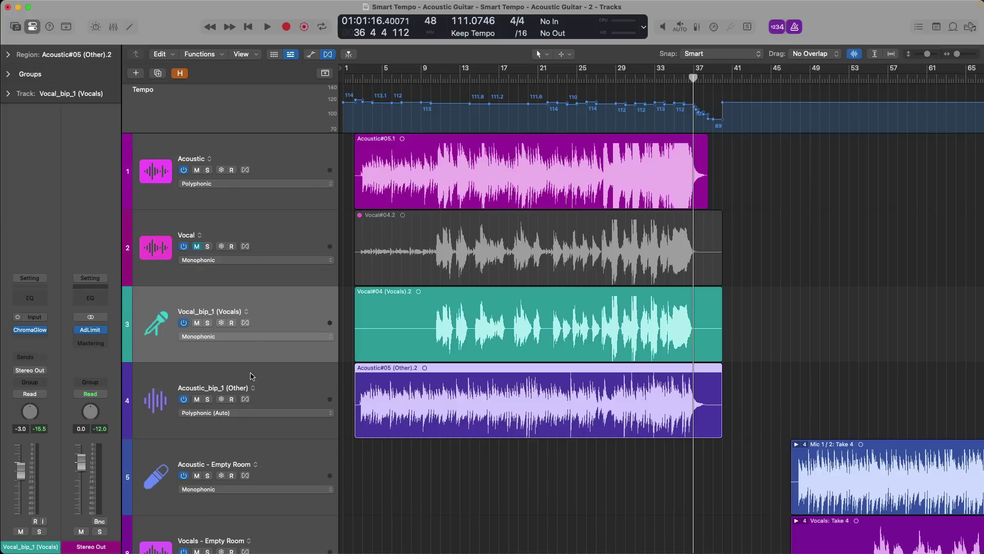
{"action": "left_click", "coordinate": [245, 171]}
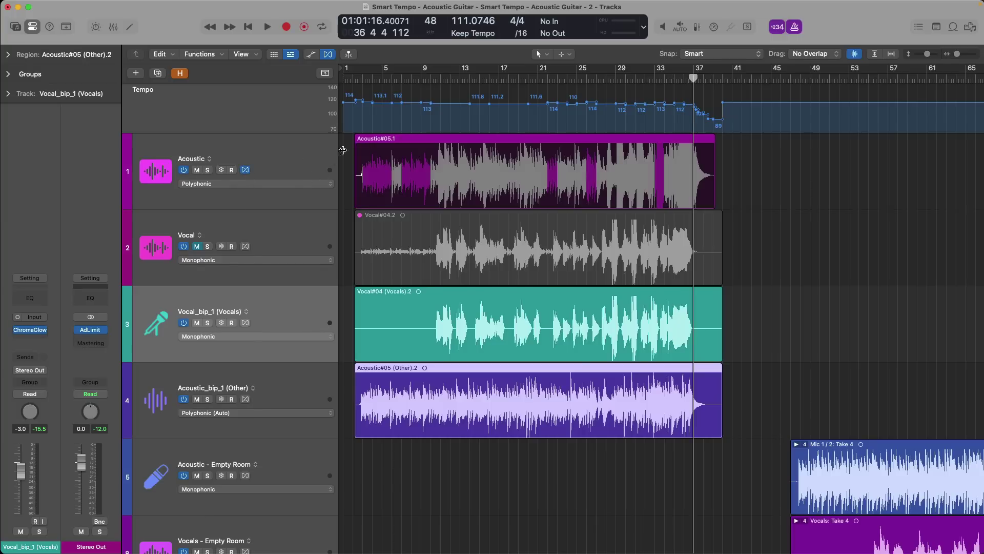
Select the Acoustic#05.1 region and set its Flex & Follow parameter to Off
{"action": "left_click", "coordinate": [359, 151]}
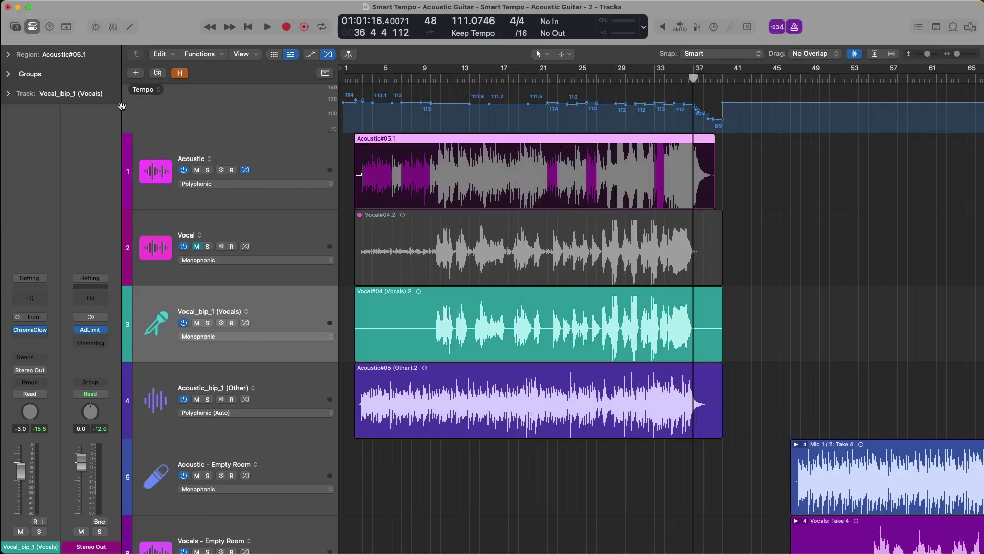
{"action": "left_click", "coordinate": [8, 54]}
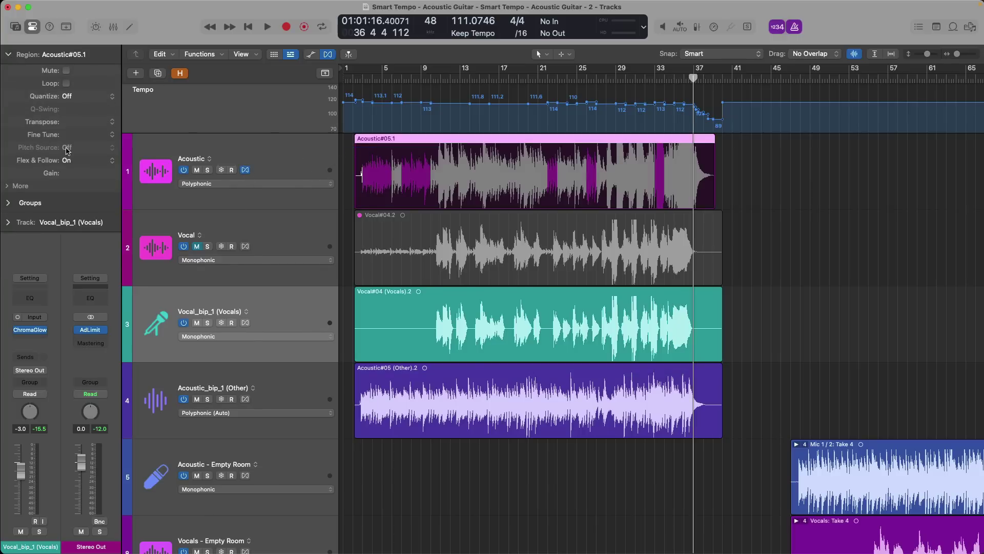
{"action": "left_click", "coordinate": [71, 160]}
{"action": "left_click", "coordinate": [101, 150]}
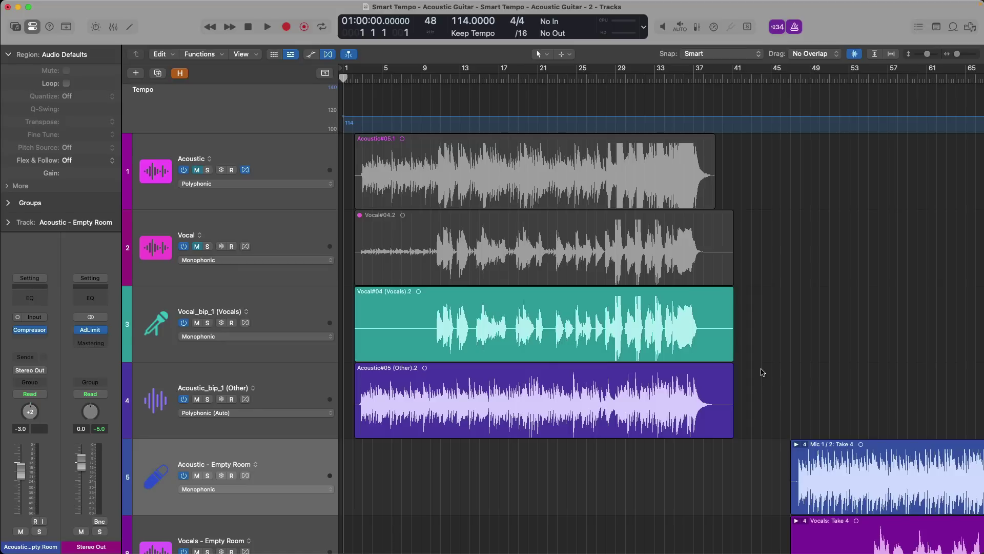
Mute the Acoustic_bip_1 (Other) and Vocal_bip_1 (Vocals) stem tracks and unmute the original Acoustic track
{"action": "left_click", "coordinate": [197, 400]}
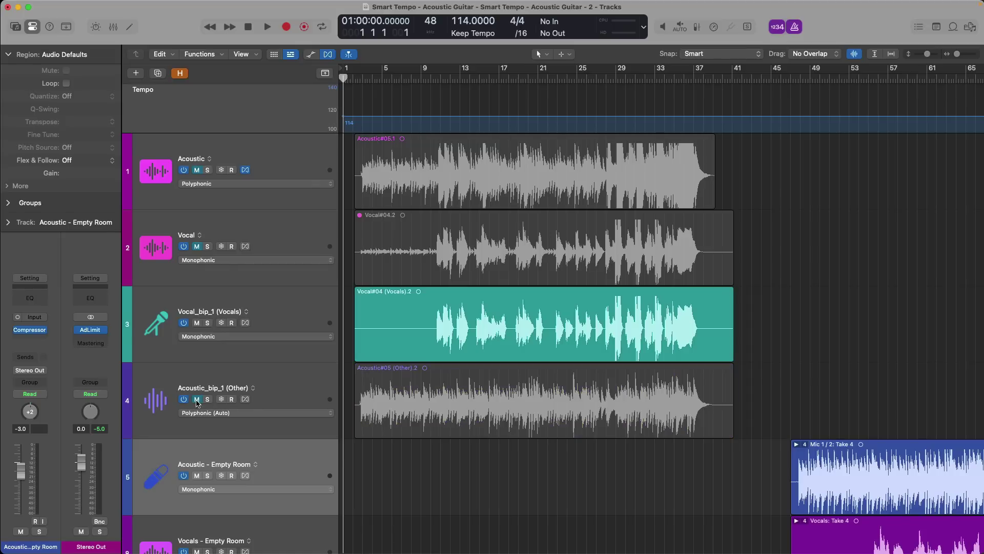
{"action": "left_click", "coordinate": [197, 170]}
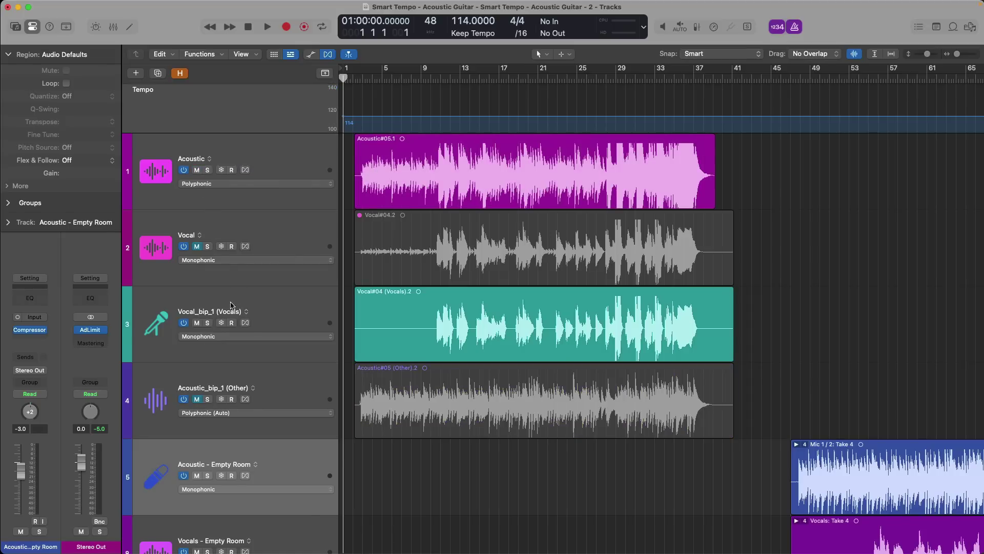
{"action": "left_click", "coordinate": [201, 323]}
Play the original Acoustic recording from bar 10 to about bar 15, and return the playhead to the project start
{"action": "left_click", "coordinate": [431, 78]}
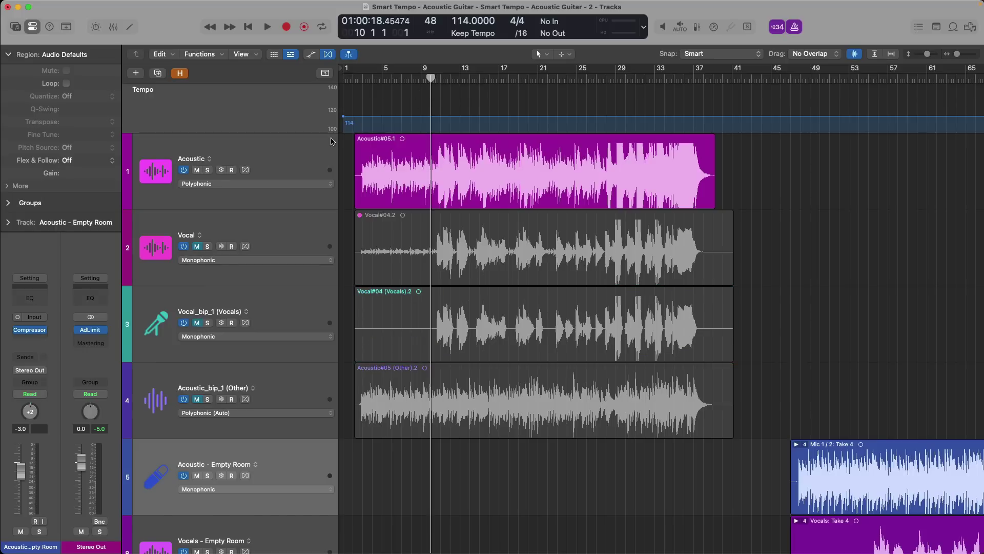
{"action": "left_click", "coordinate": [379, 154]}
{"action": "left_click_drag", "start_coordinate": [379, 154], "coordinate": [568, 360], "text": "ctrl+alt"}
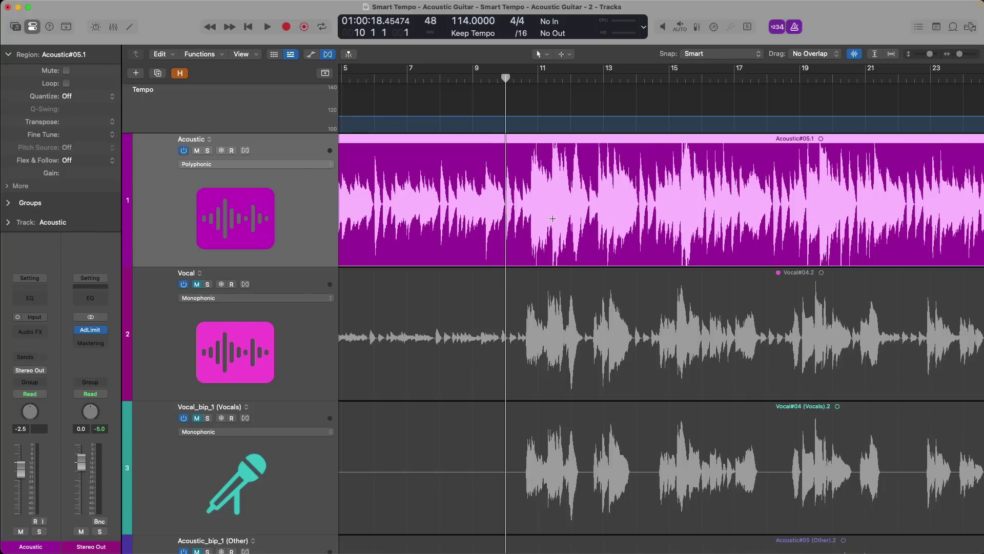
{"action": "key", "text": "space"}
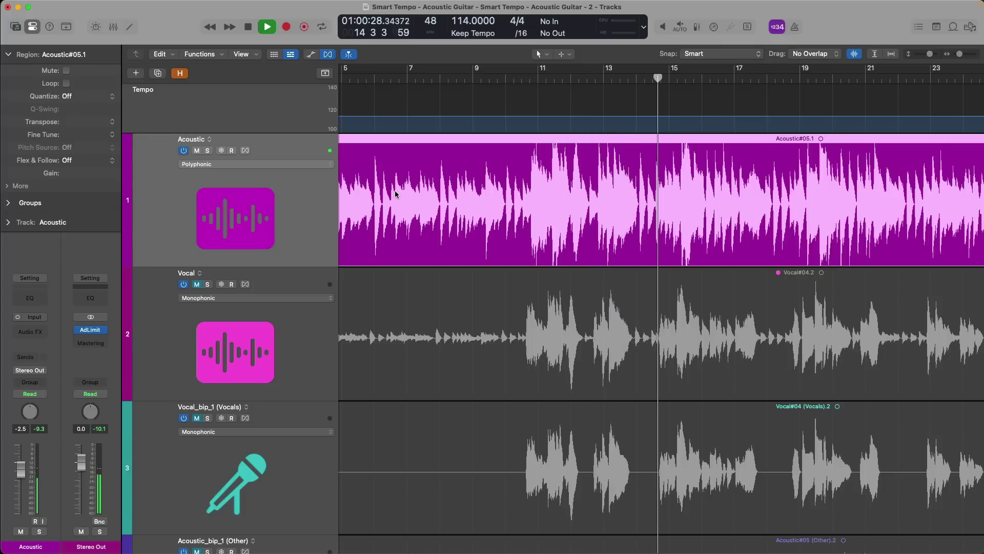
{"action": "key", "text": "space"}
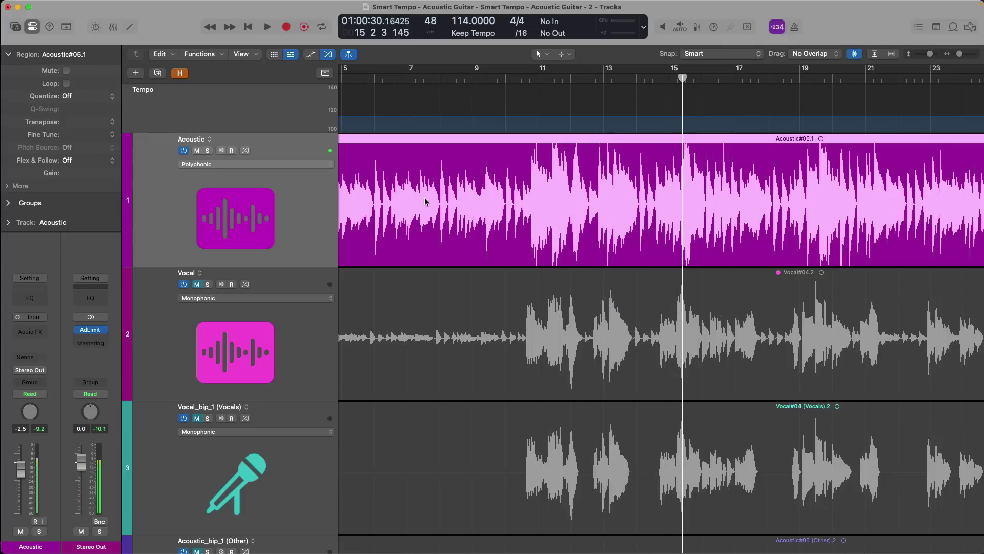
{"action": "key", "text": "z"}
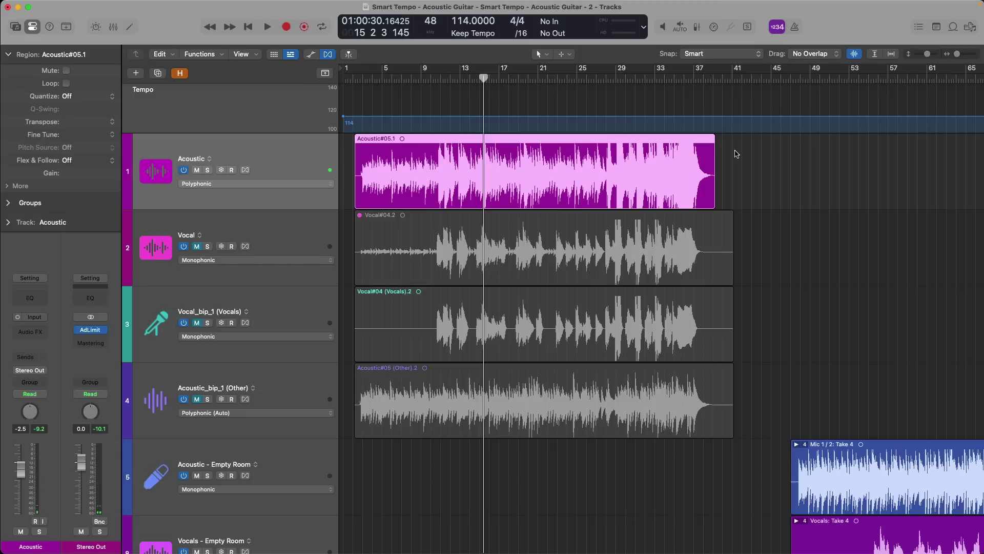
{"action": "key", "text": "Return"}
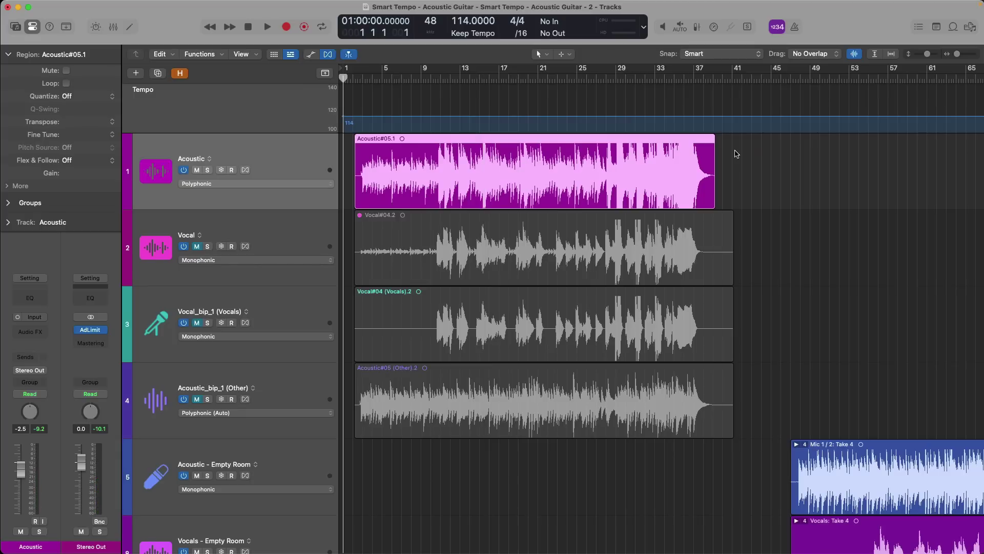
Analyze the tempo of the Acoustic#05.1 region with Smart Tempo and enlarge the editor
{"action": "double_click", "coordinate": [611, 151]}
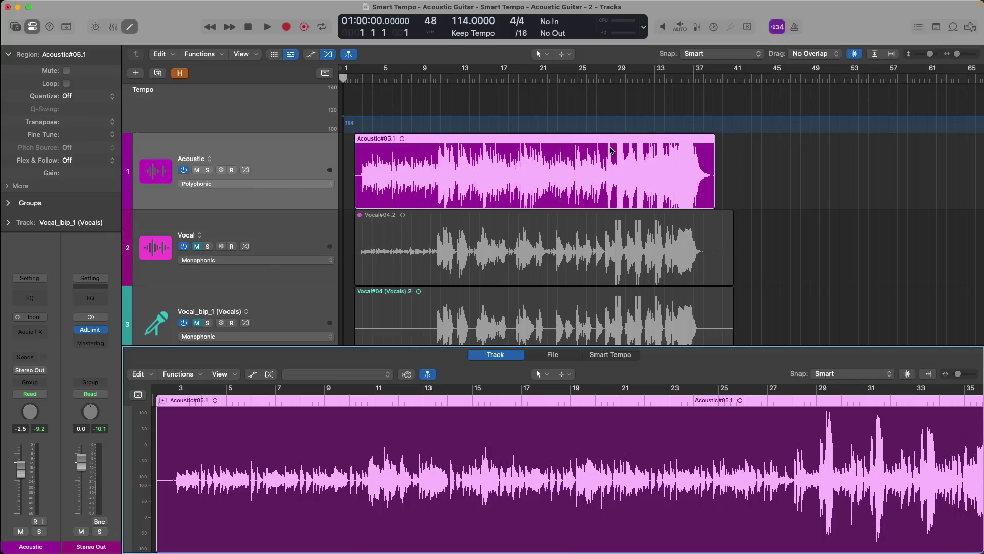
{"action": "left_click", "coordinate": [611, 355]}
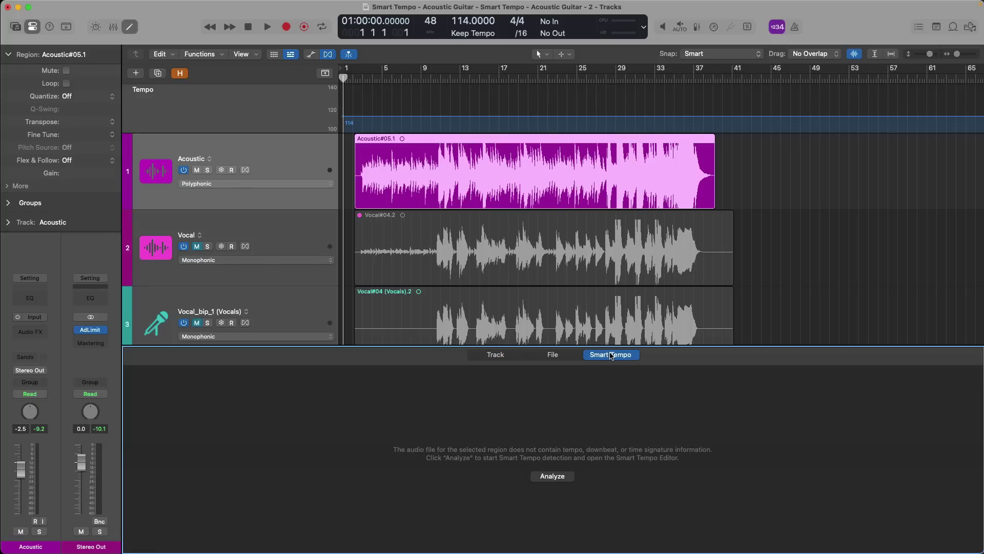
{"action": "left_click", "coordinate": [556, 476]}
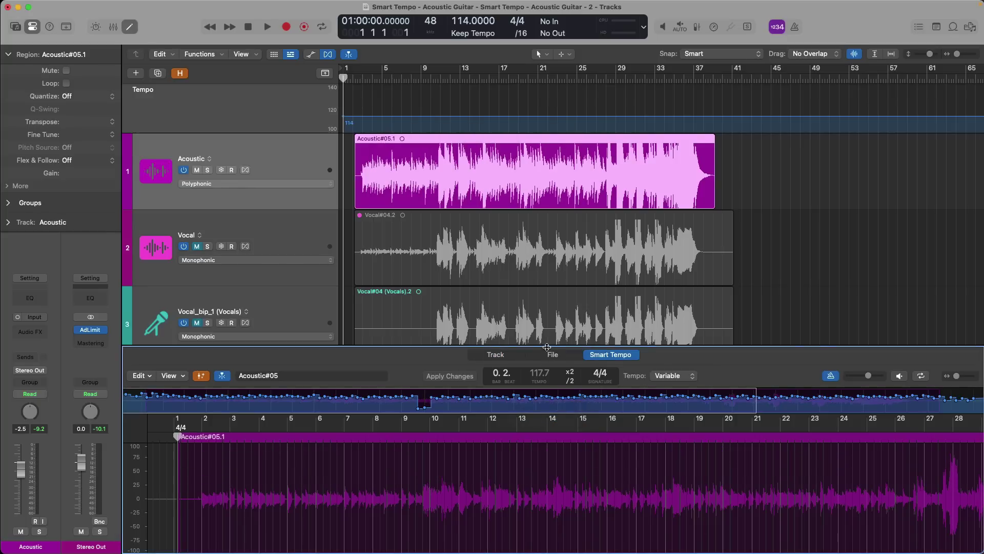
{"action": "left_click_drag", "start_coordinate": [547, 347], "coordinate": [547, 186]}
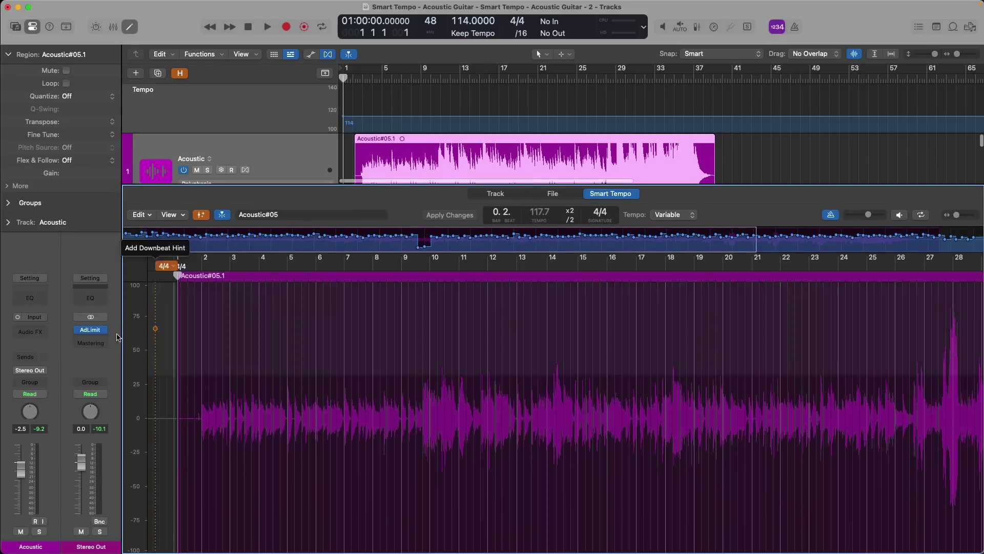
Preview Acoustic#05 with the metronome in the Smart Tempo Editor from just before bar 2 to bar 6, checking the detected beats
{"action": "scroll", "coordinate": [184, 338], "scroll_direction": "up", "scroll_amount": 10}
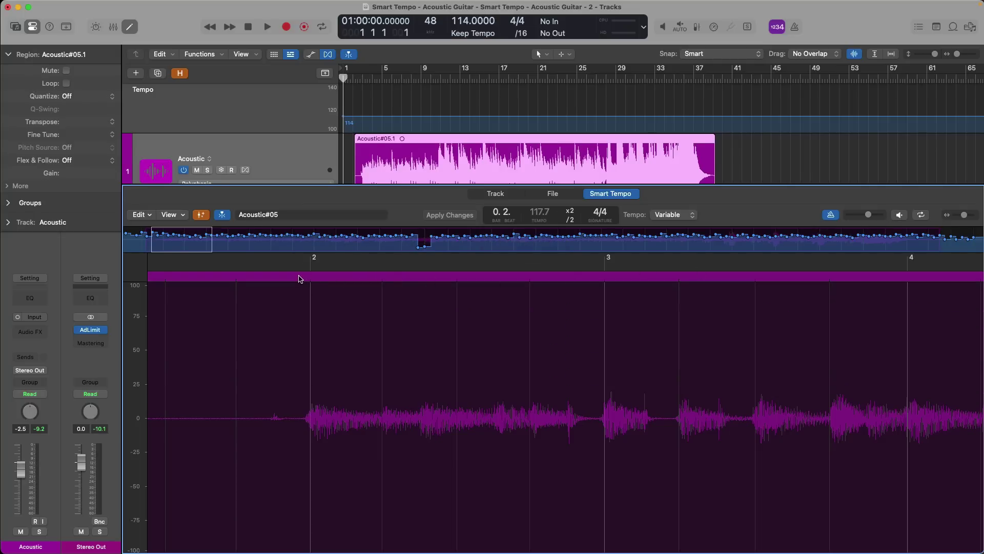
{"action": "left_click", "coordinate": [299, 277]}
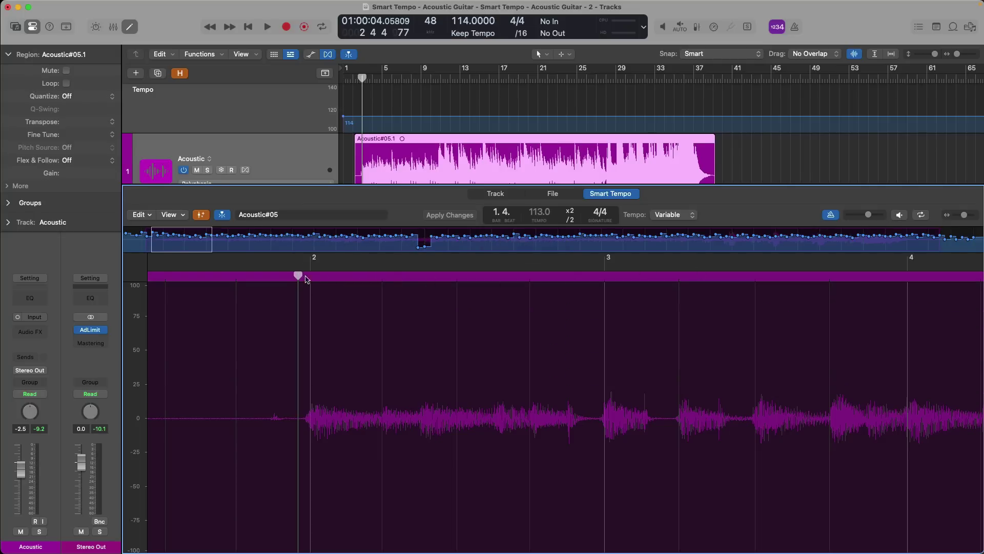
{"action": "left_click", "coordinate": [900, 214]}
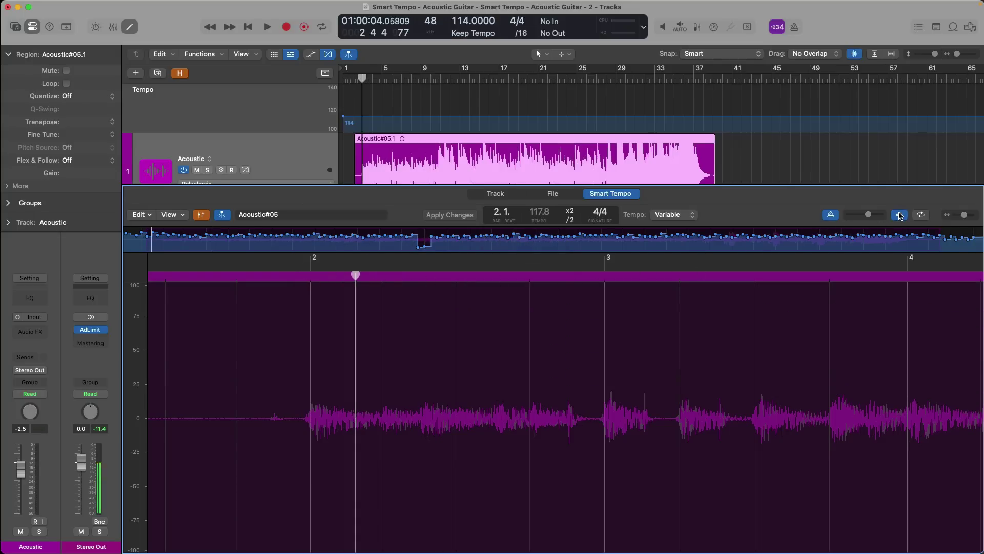
{"action": "scroll", "coordinate": [744, 287], "scroll_direction": "down", "scroll_amount": 3}
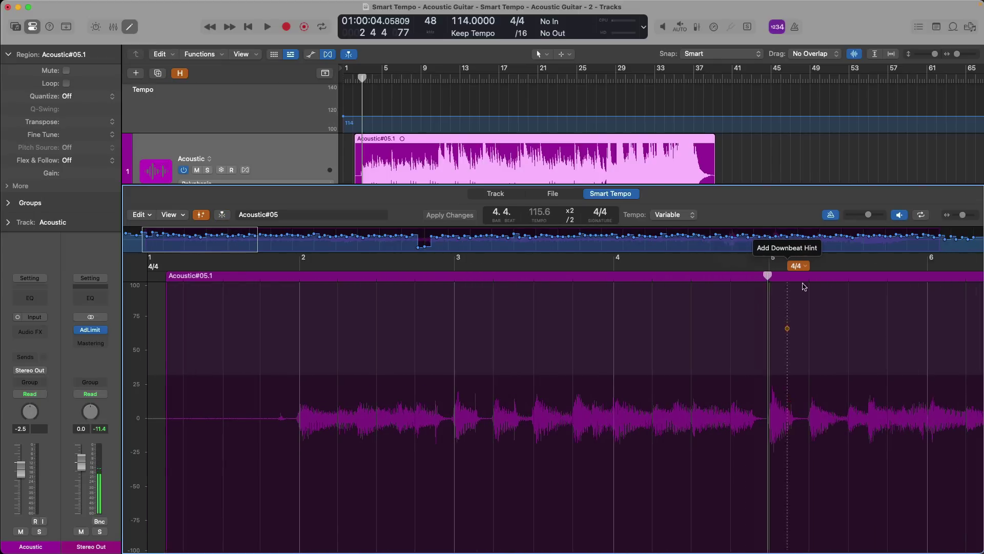
{"action": "left_click", "coordinate": [900, 219]}
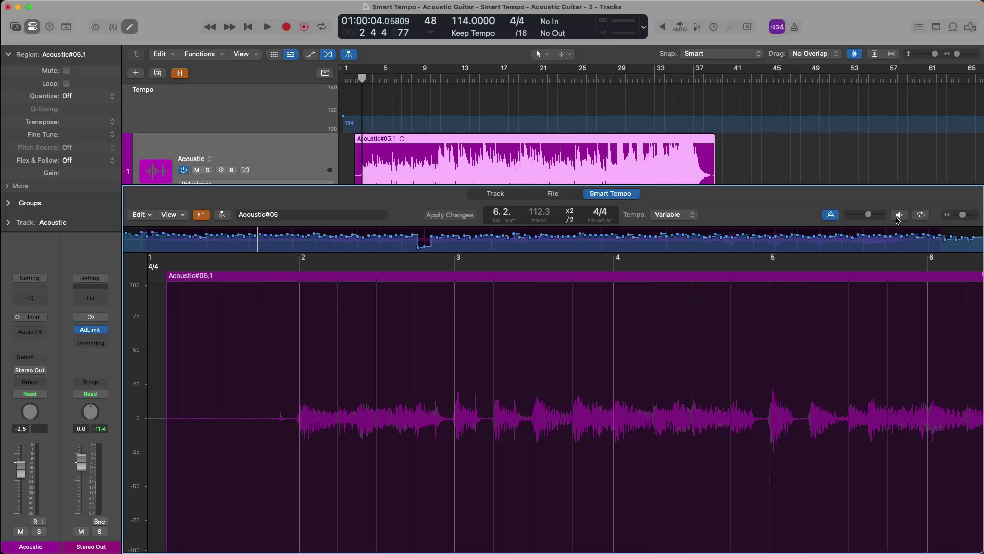
Apply the Acoustic#05.1 region tempo to the project, aligning its downbeat and maintaining all other regions' relative positions, and close the editor
{"action": "left_click", "coordinate": [148, 216]}
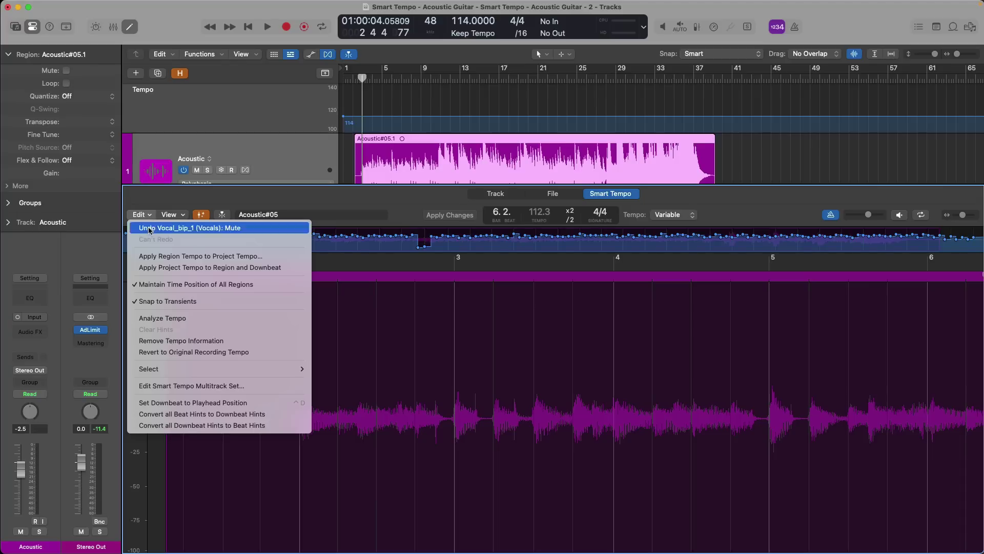
{"action": "left_click", "coordinate": [154, 257]}
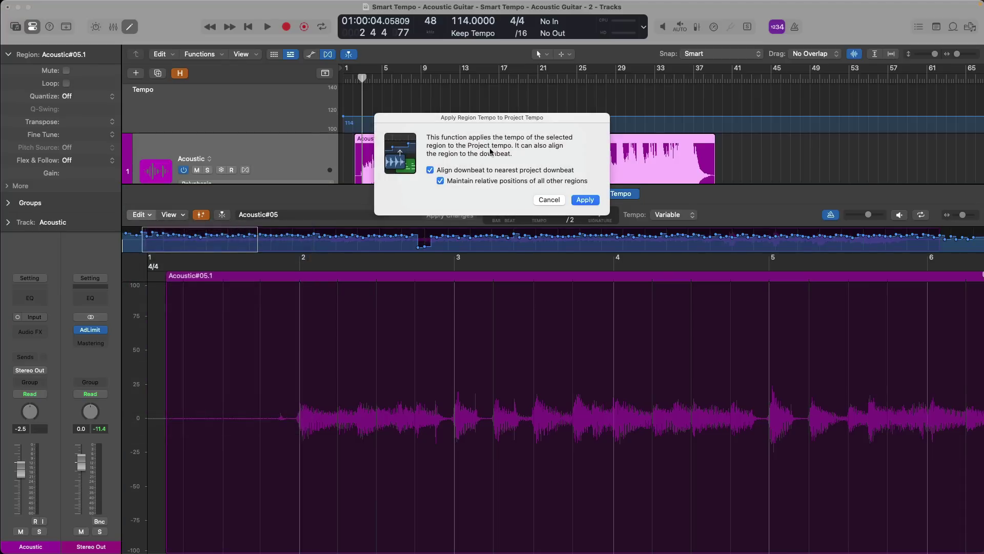
{"action": "left_click", "coordinate": [583, 200]}
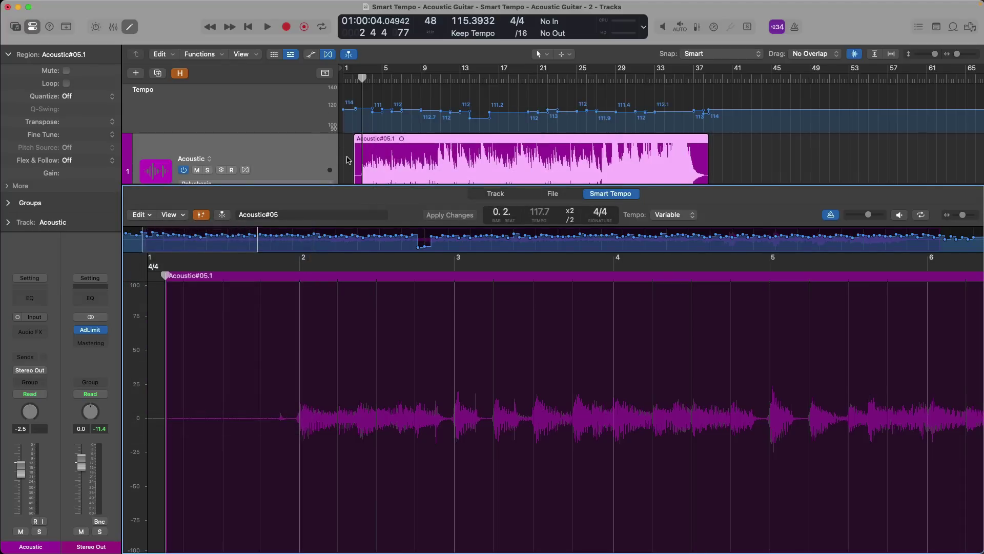
{"action": "key", "text": "e"}
Create a Pop Rock Drummer track and move its region to start at bar 3
{"action": "key", "text": "alt+super+n"}
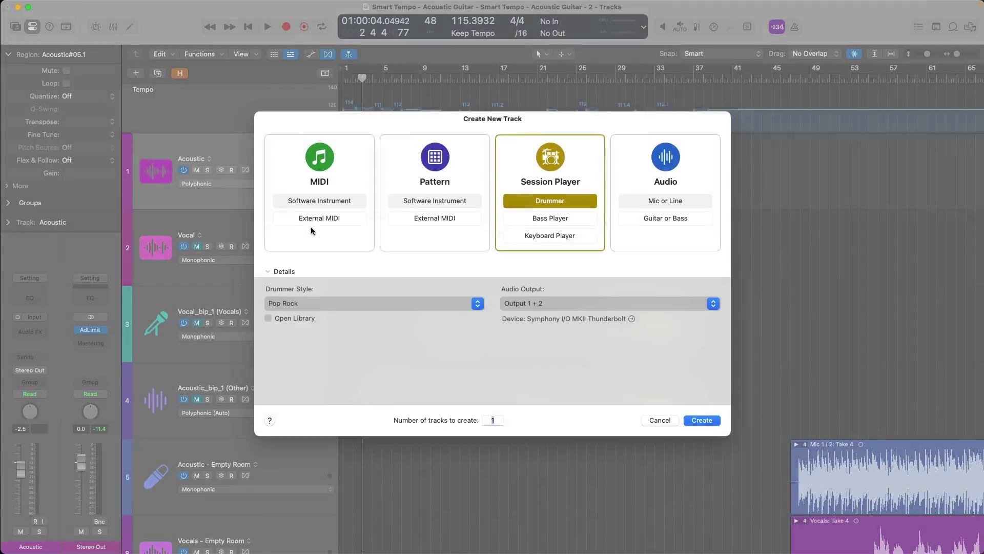
{"action": "key", "text": "Return"}
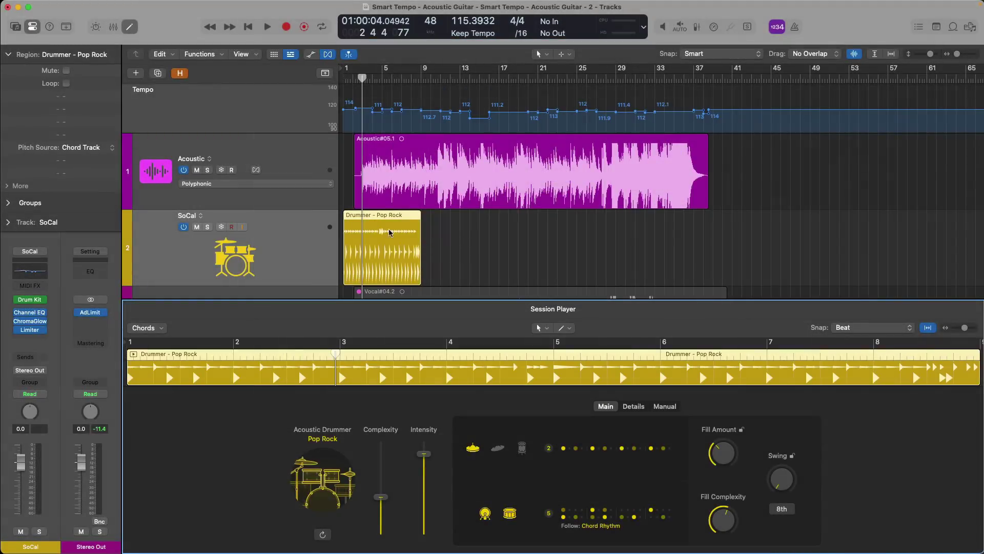
{"action": "key", "text": "super+Right"}
{"action": "left_click_drag", "start_coordinate": [394, 217], "coordinate": [496, 217]}
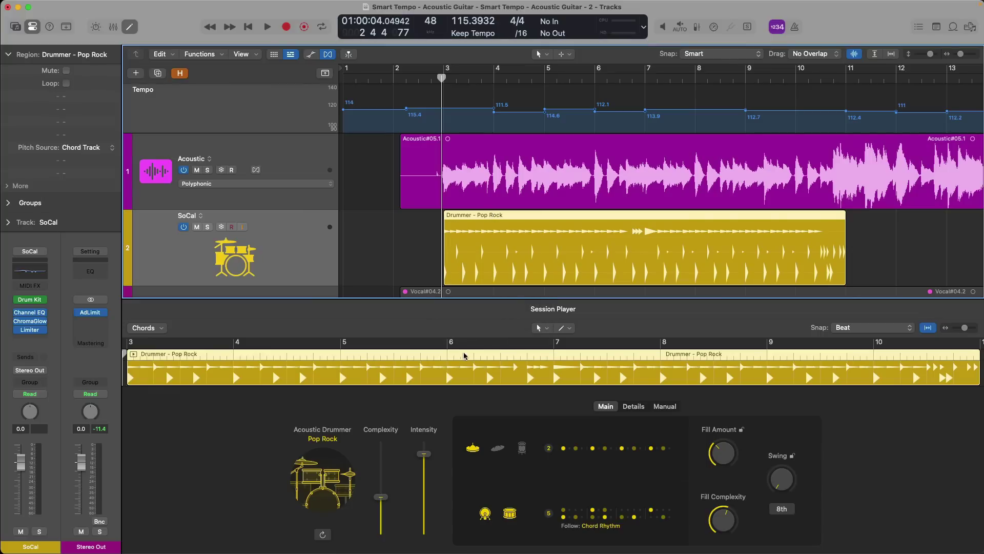
Make the Drummer region's kick and snare pattern follow the rhythm of the Acoustic track
{"action": "left_click", "coordinate": [603, 525]}
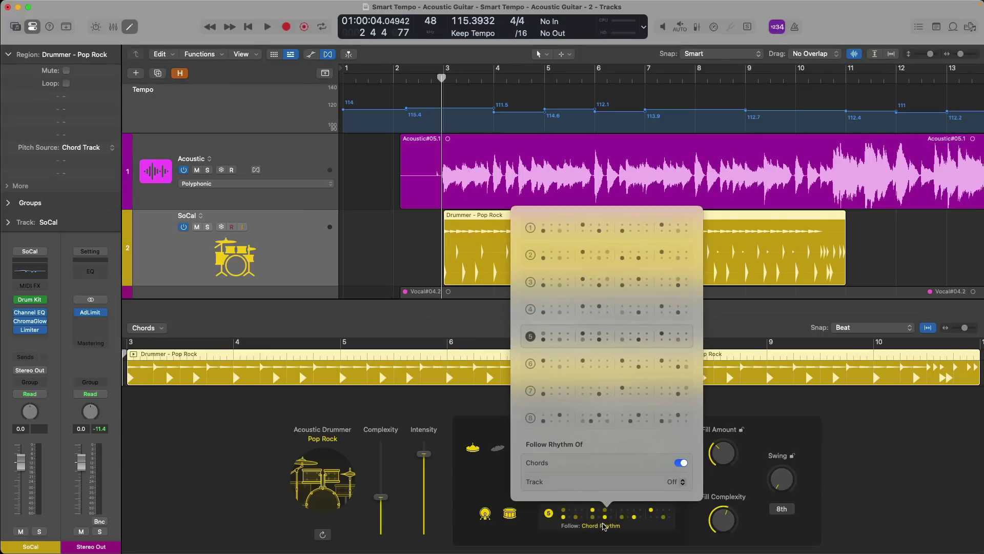
{"action": "left_click", "coordinate": [676, 481]}
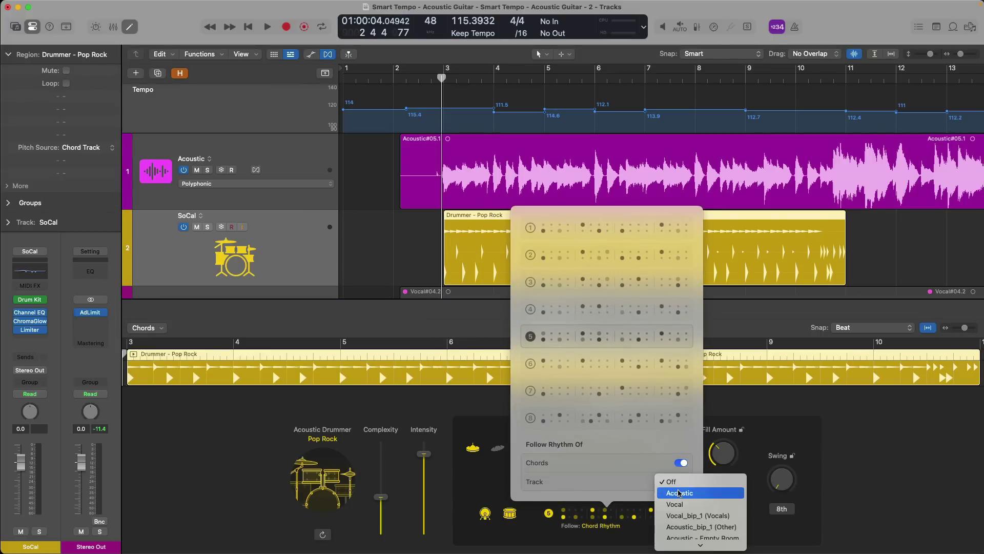
{"action": "left_click", "coordinate": [677, 493]}
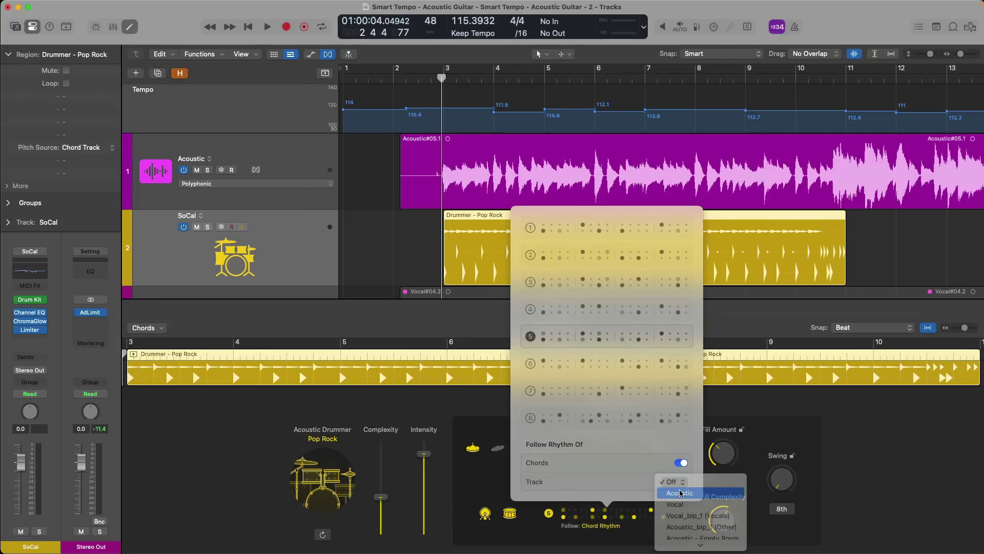
{"action": "left_click", "coordinate": [444, 237]}
Close the editor and play the drums with the acoustic recording from just before bar 3 to about bar 6
{"action": "left_click", "coordinate": [430, 78]}
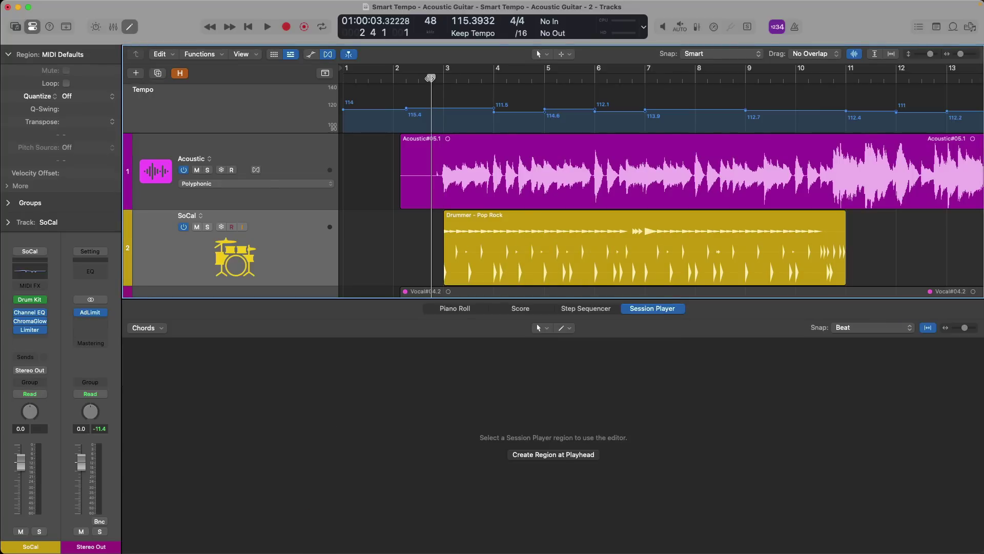
{"action": "key", "text": "e"}
{"action": "key", "text": "space"}
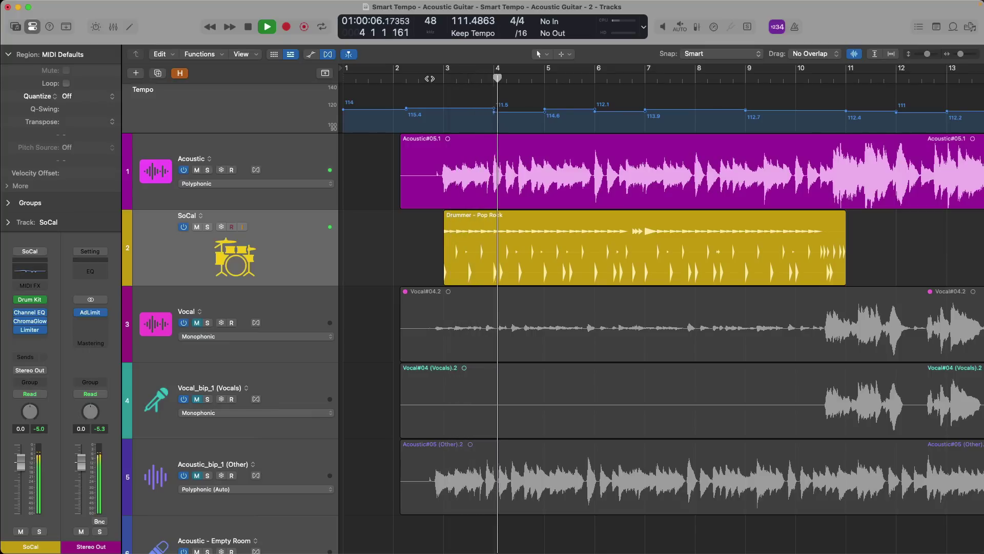
{"action": "key", "text": "space"}
Reopen the Acoustic#05.1 region in the Smart Tempo Editor and switch hint editing off and back on
{"action": "left_click", "coordinate": [415, 194], "text": "ctrl+alt"}
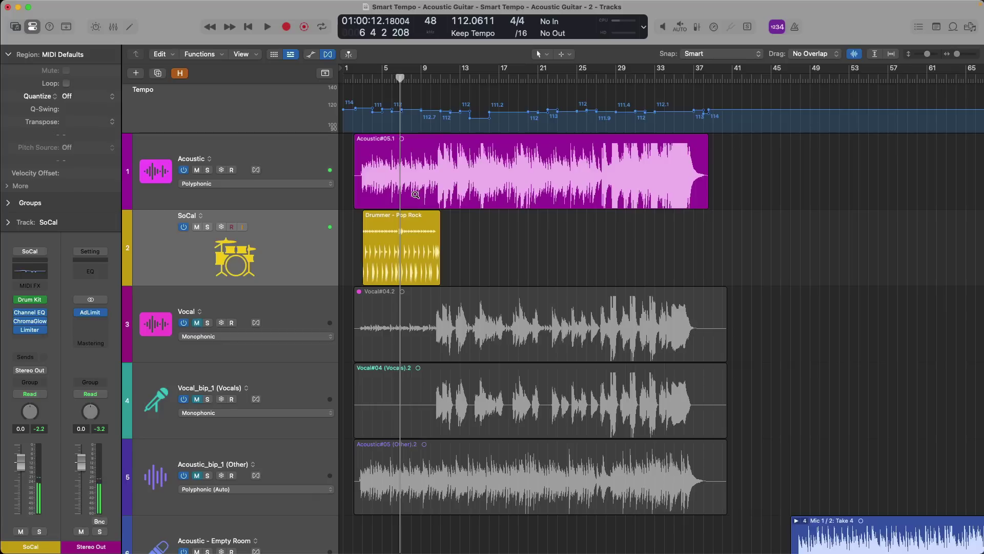
{"action": "left_click", "coordinate": [428, 152]}
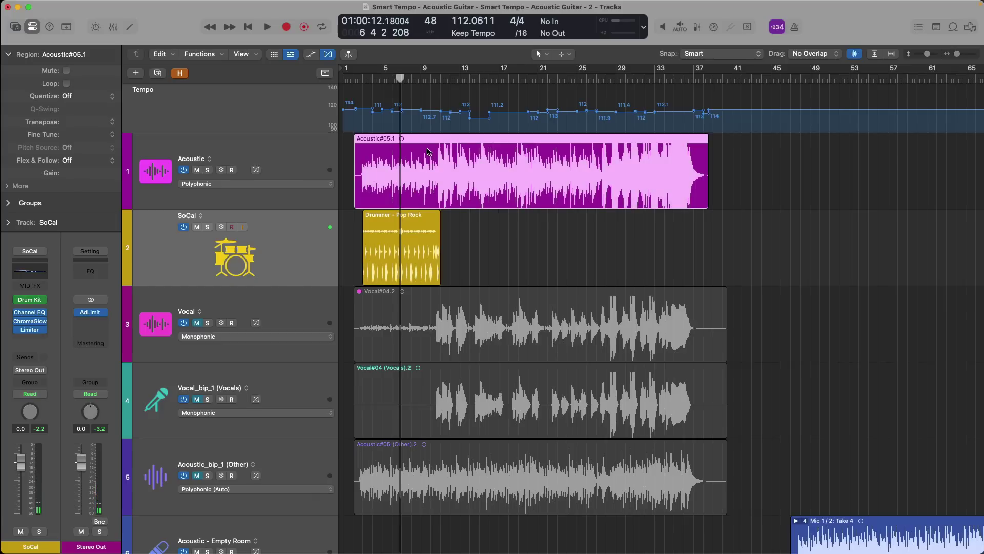
{"action": "double_click", "coordinate": [428, 151]}
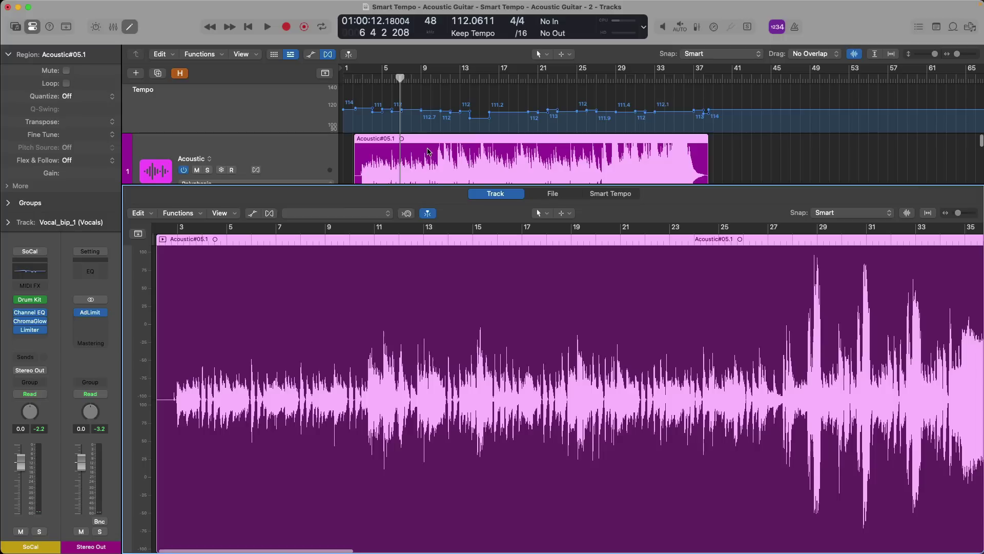
{"action": "left_click", "coordinate": [610, 193]}
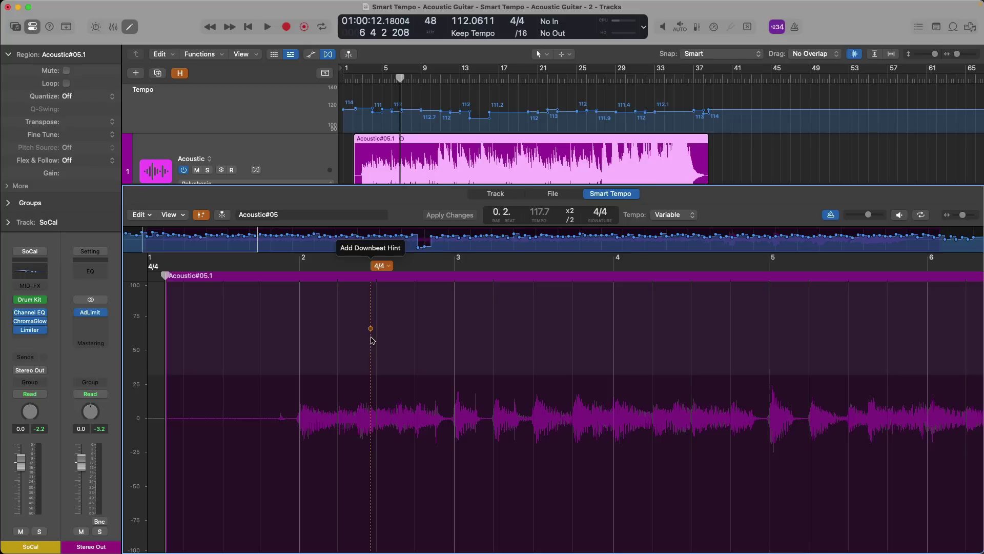
{"action": "left_click", "coordinate": [201, 215]}
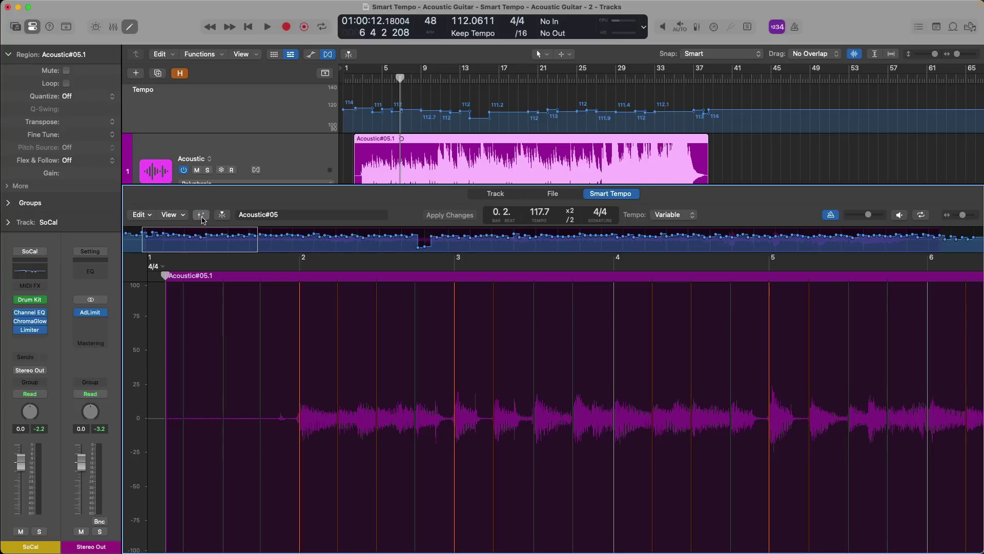
{"action": "left_click", "coordinate": [203, 215]}
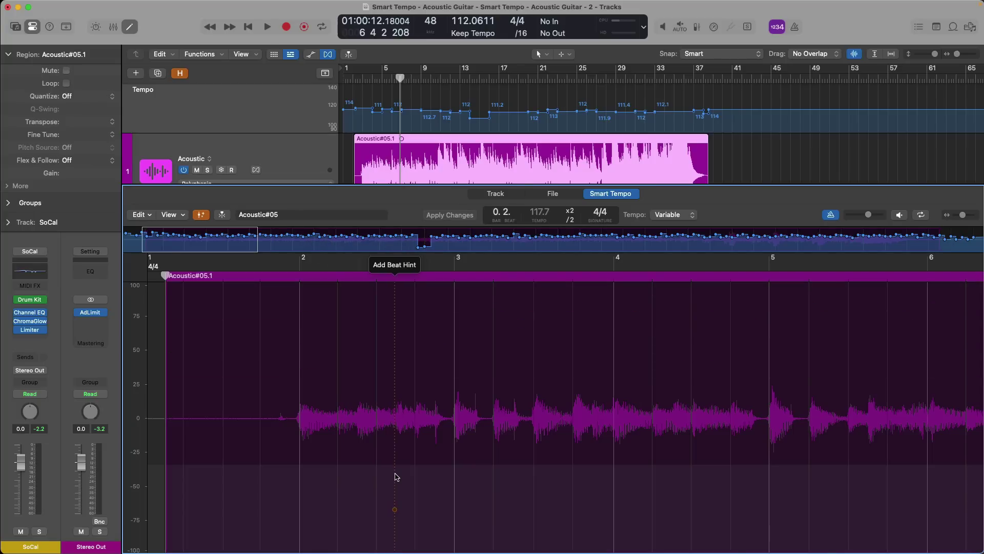
Add a downbeat hint shortly after bar 2 and three beat hints on the beats that follow it
{"action": "scroll", "coordinate": [396, 477], "scroll_direction": "up", "scroll_amount": 3}
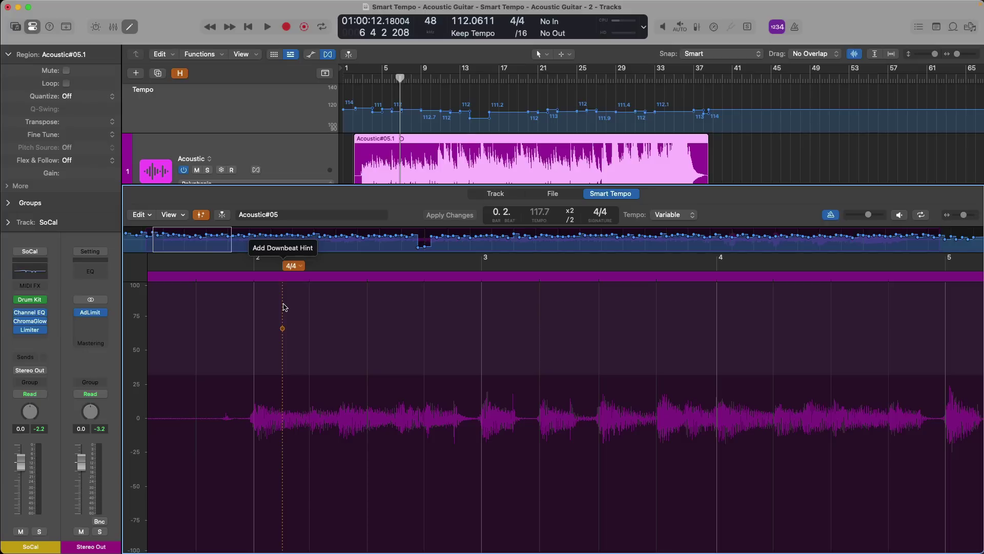
{"action": "left_click", "coordinate": [285, 307]}
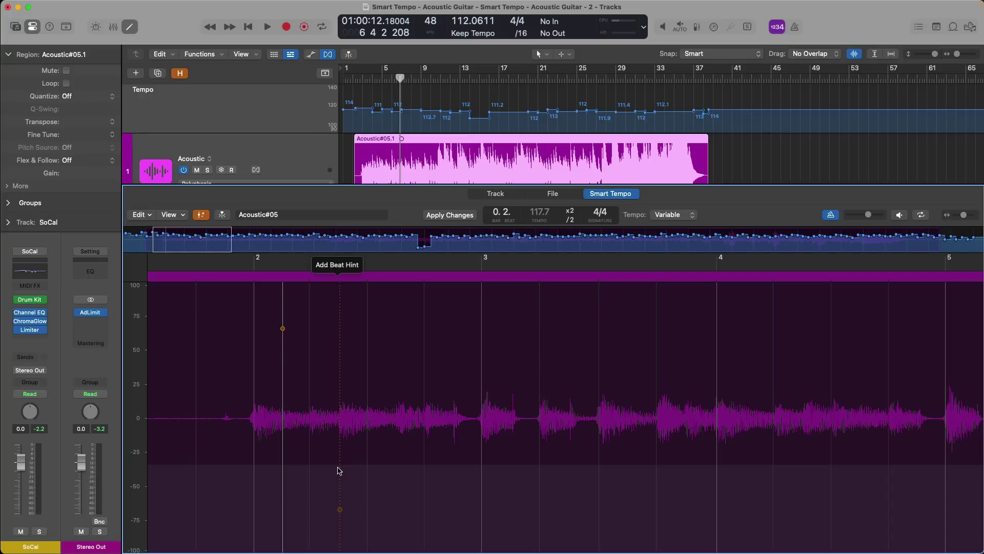
{"action": "left_click", "coordinate": [339, 470]}
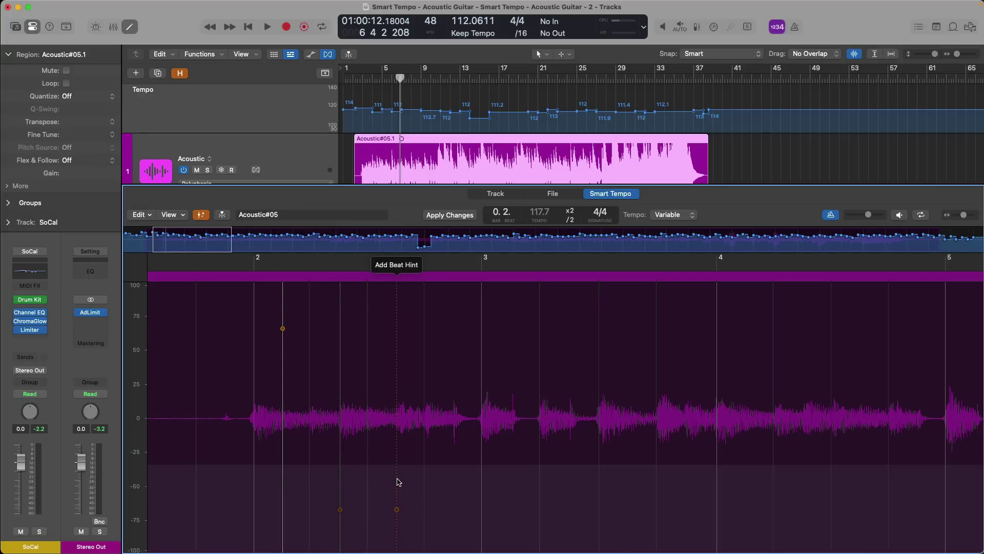
{"action": "left_click", "coordinate": [399, 482]}
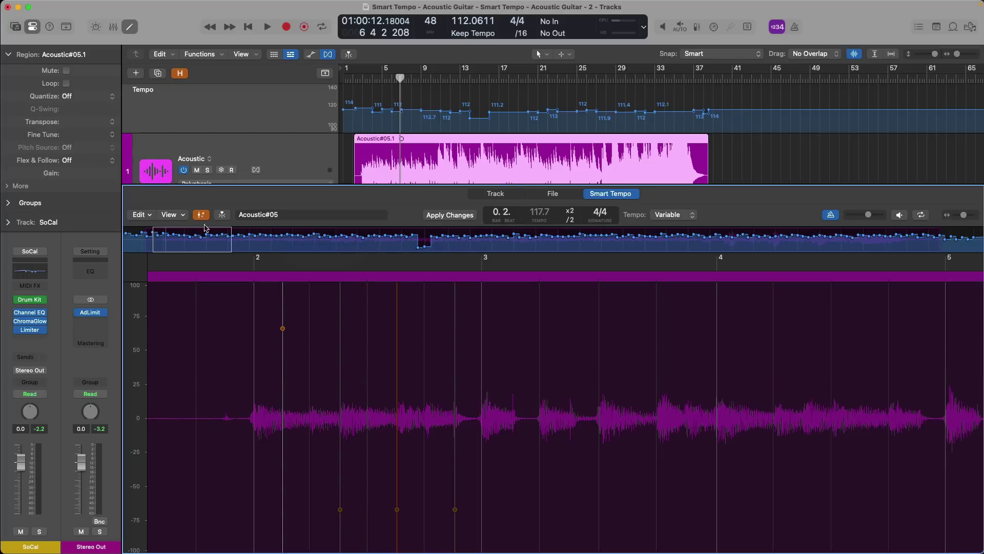
Show transients in the Smart Tempo Editor and apply the hint changes to the Acoustic#05 analysis
{"action": "left_click", "coordinate": [185, 215]}
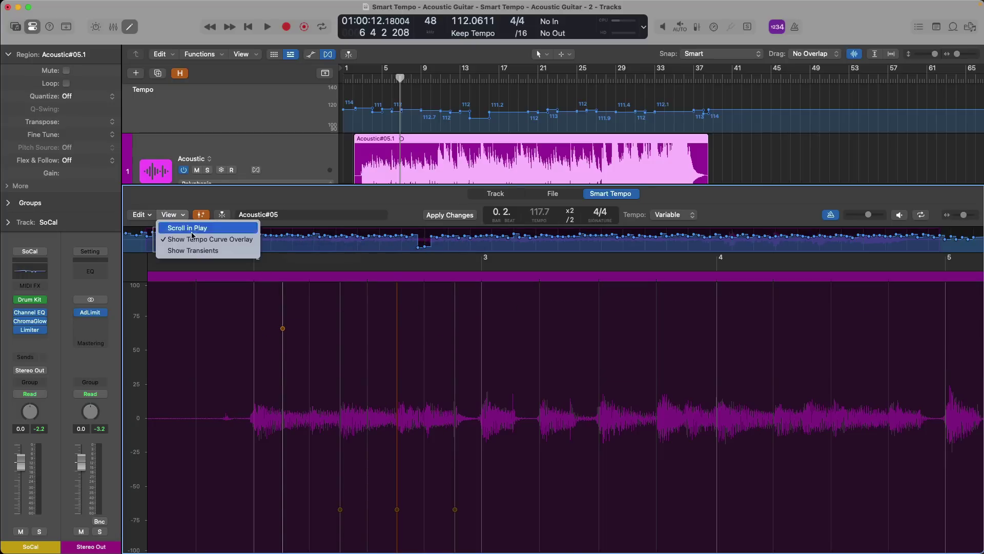
{"action": "left_click", "coordinate": [224, 252]}
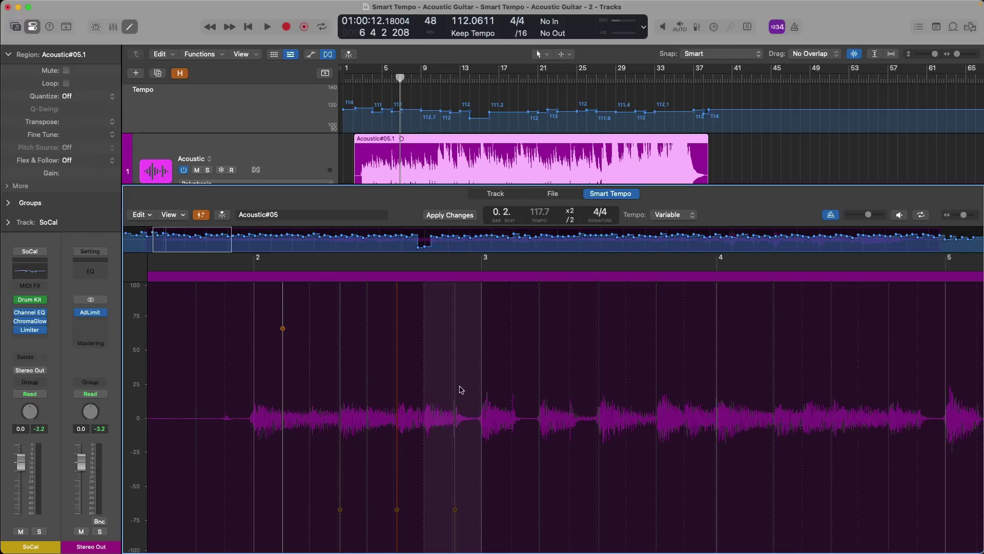
{"action": "scroll", "coordinate": [337, 365], "scroll_direction": "up", "scroll_amount": 3}
{"action": "scroll", "coordinate": [338, 365], "scroll_direction": "down", "scroll_amount": 3}
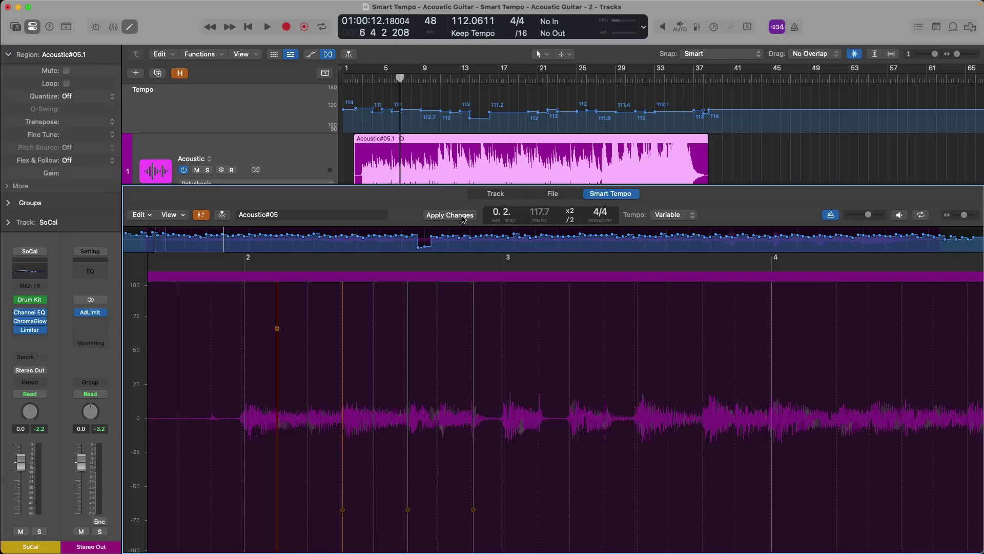
{"action": "left_click", "coordinate": [464, 217]}
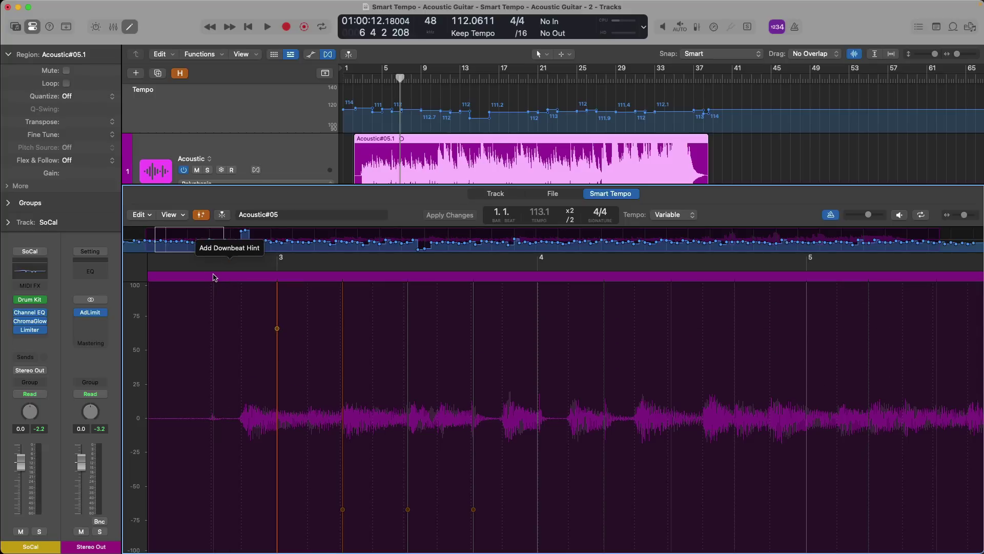
Preview the region from just before bar 3, add a downbeat hint shortly after bar 7, and apply the changes
{"action": "left_click", "coordinate": [213, 277]}
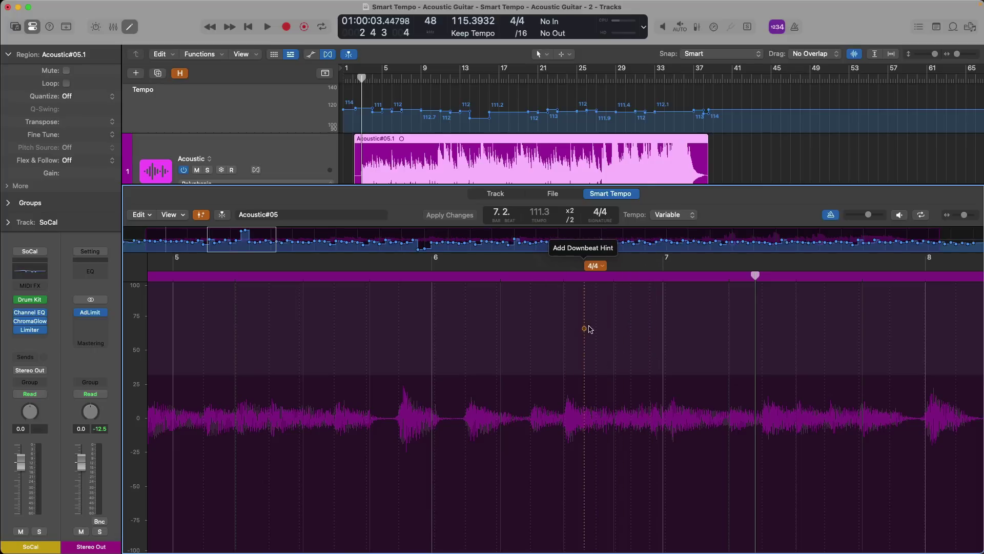
{"action": "left_click", "coordinate": [696, 352]}
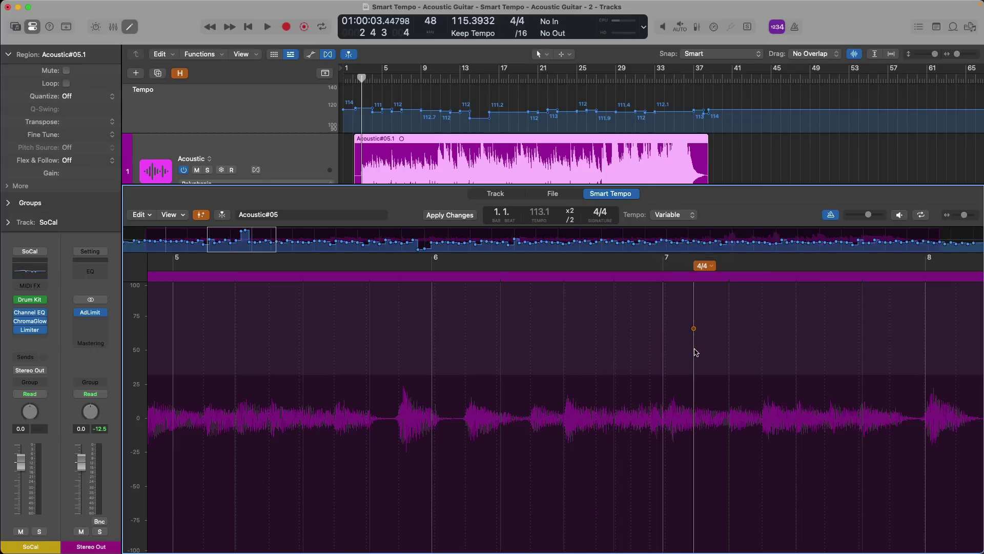
{"action": "left_click", "coordinate": [461, 217]}
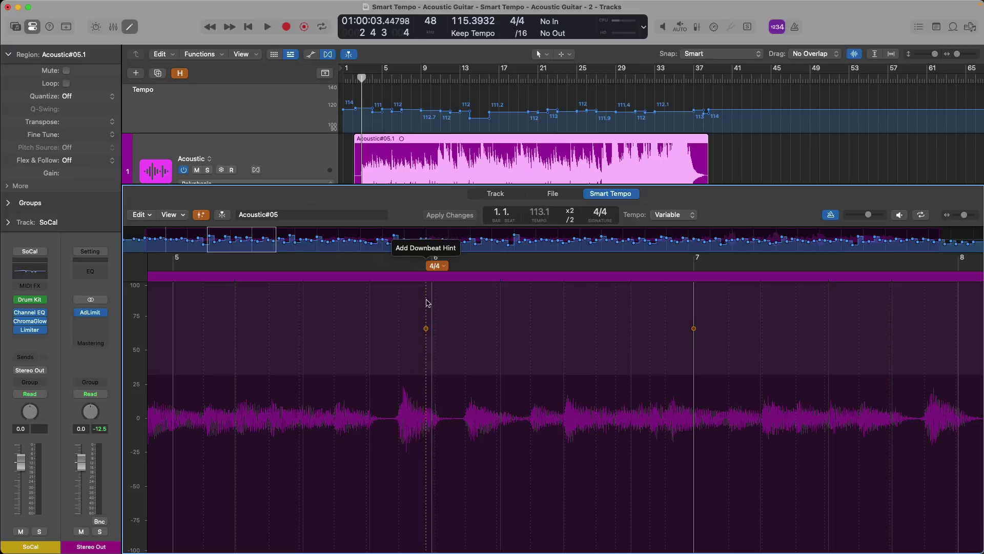
Preview Acoustic#05 from just before bar 7 to bar 12 and check the detected beats up to about bar 15
{"action": "scroll", "coordinate": [519, 332], "scroll_direction": "right", "scroll_amount": 5}
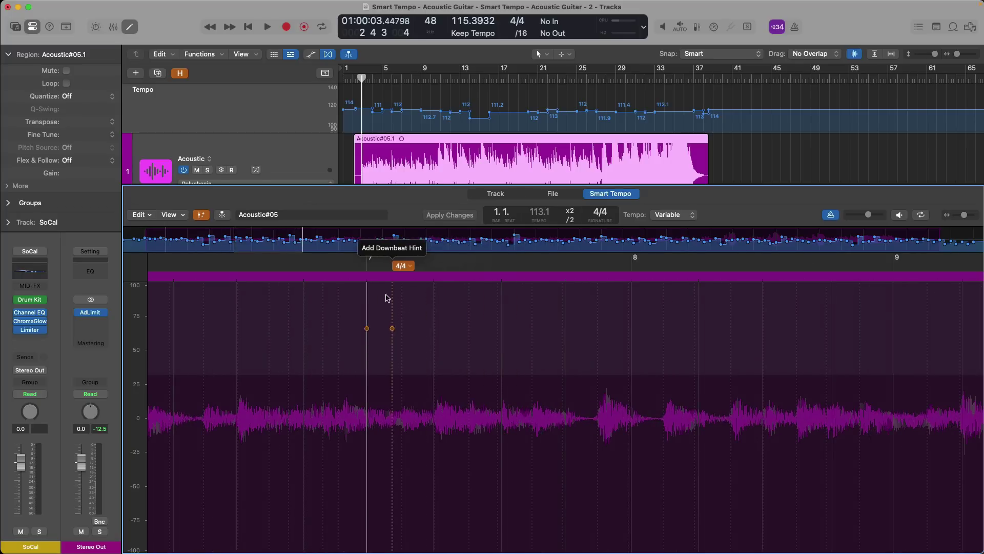
{"action": "left_click", "coordinate": [345, 277]}
{"action": "key", "text": "space"}
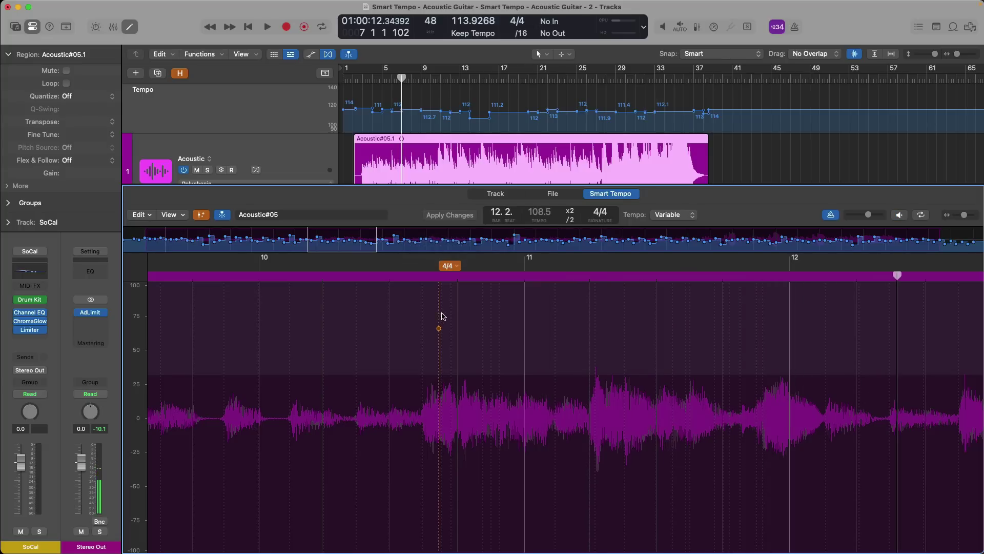
{"action": "scroll", "coordinate": [412, 315], "scroll_direction": "right", "scroll_amount": 4}
{"action": "scroll", "coordinate": [413, 314], "scroll_direction": "right", "scroll_amount": 2}
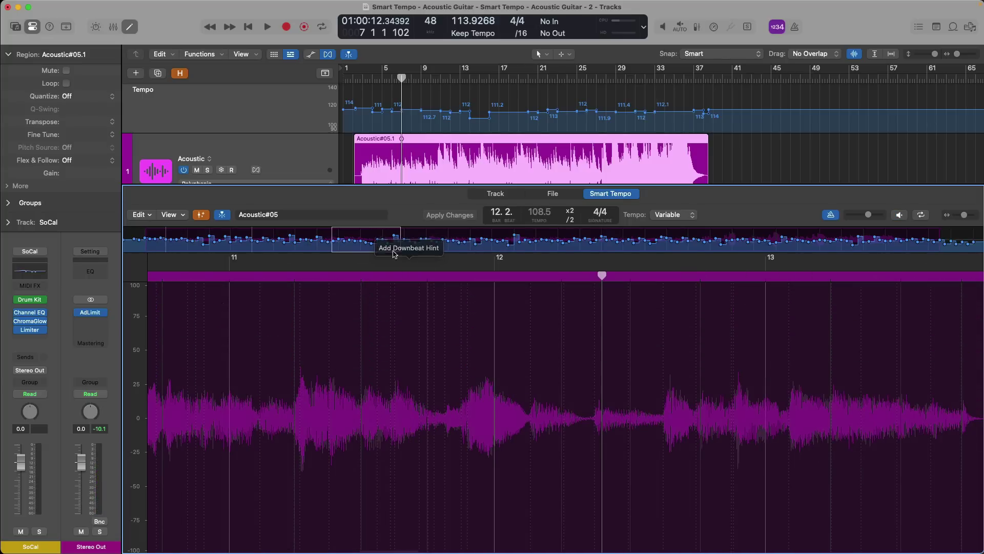
{"action": "scroll", "coordinate": [518, 308], "scroll_direction": "right", "scroll_amount": 10}
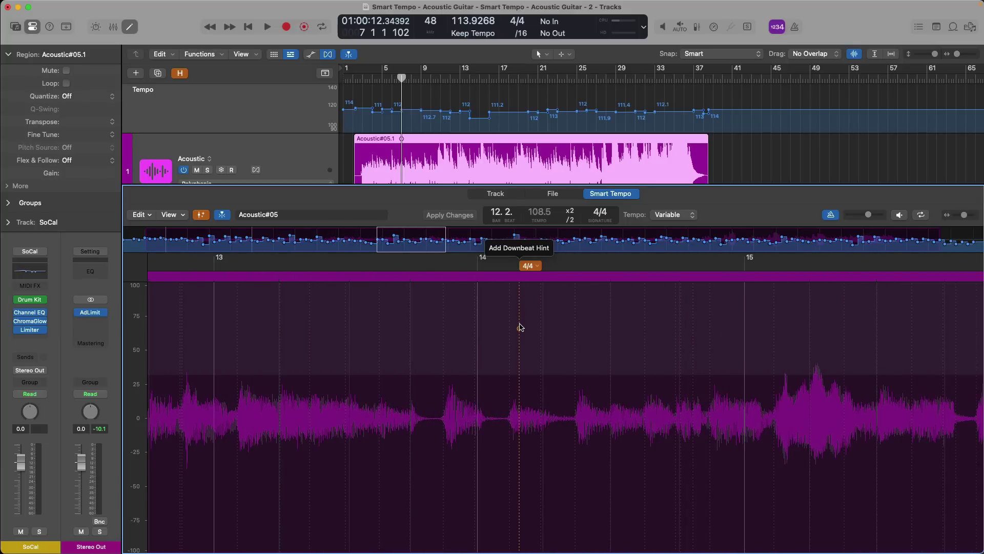
Apply the Acoustic#05.1 region tempo to the project, aligning its downbeat and maintaining all other regions' relative positions, and close the editor
{"action": "left_click", "coordinate": [139, 214]}
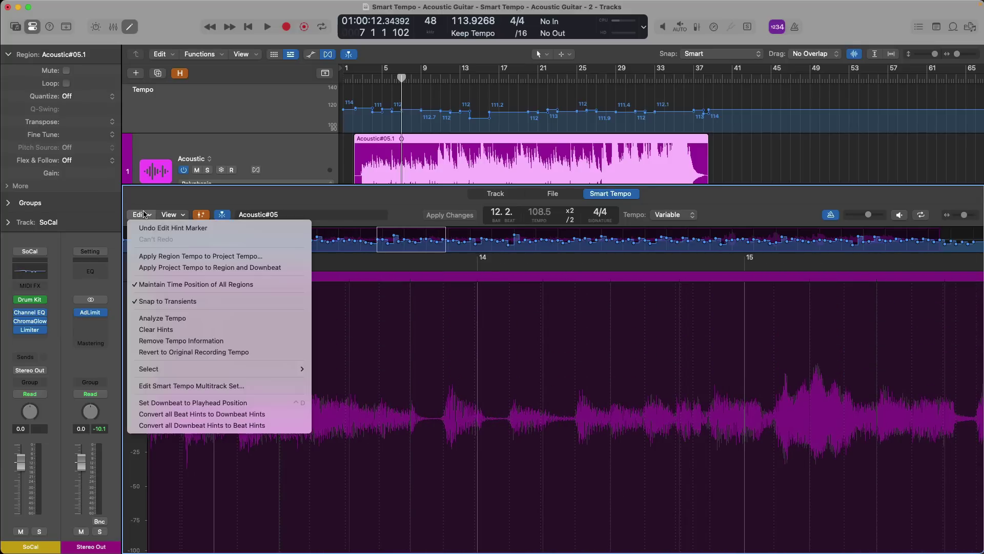
{"action": "left_click", "coordinate": [147, 254]}
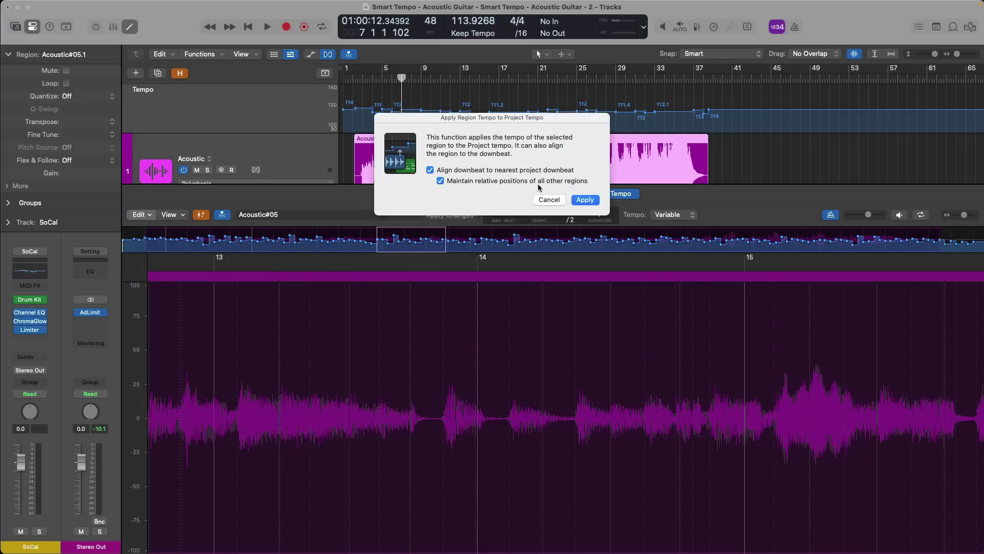
{"action": "left_click", "coordinate": [583, 200]}
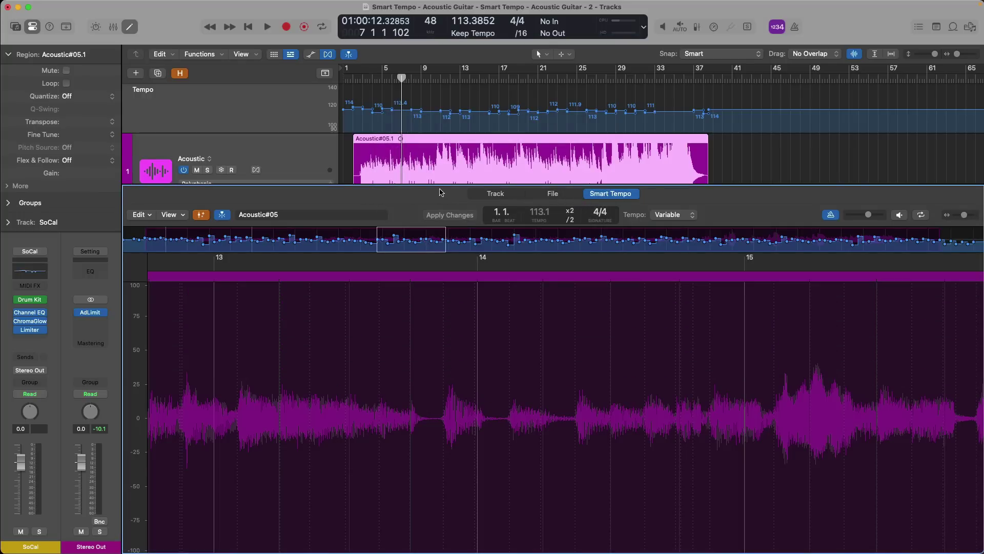
{"action": "key", "text": "e"}
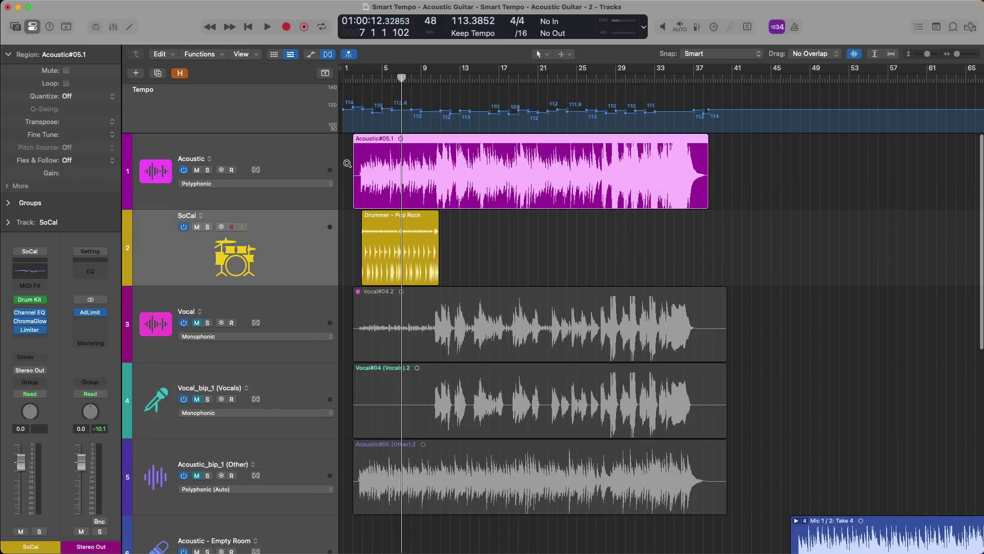
Create a Session Player region on the SoCal track before the existing Drummer region and trim its start to bar 2 beat 4
{"action": "left_click_drag", "start_coordinate": [344, 157], "coordinate": [398, 313]}
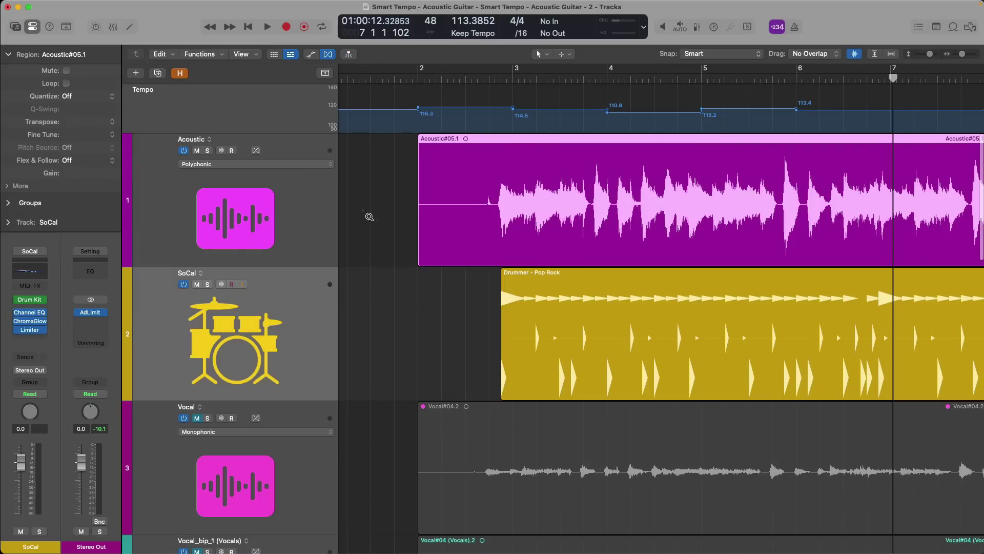
{"action": "left_click_drag", "start_coordinate": [367, 214], "coordinate": [676, 361]}
{"action": "scroll", "coordinate": [541, 345], "scroll_direction": "right", "scroll_amount": 3}
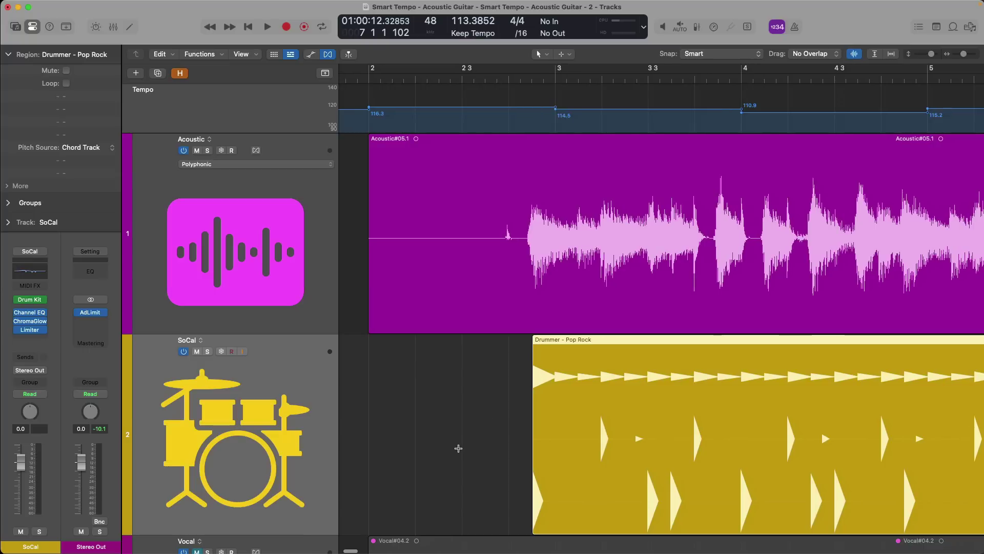
{"action": "right_click", "coordinate": [457, 448]}
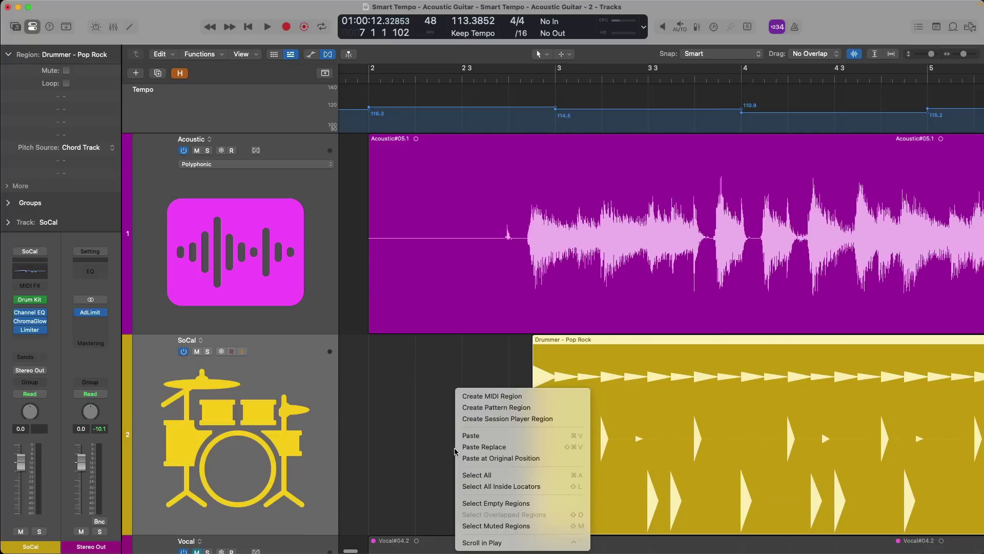
{"action": "left_click", "coordinate": [461, 418]}
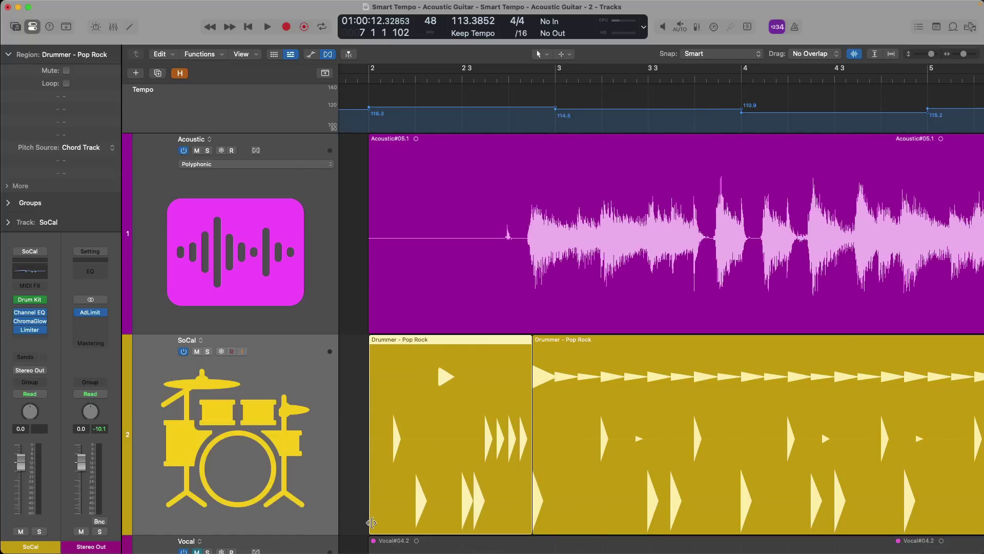
{"action": "left_click_drag", "start_coordinate": [371, 522], "coordinate": [510, 496]}
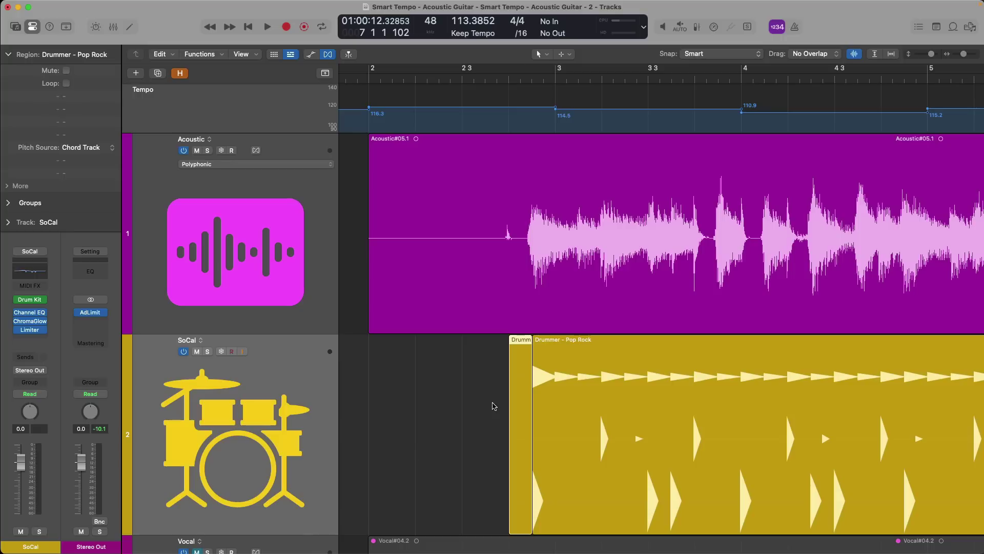
Set the short pickup region to play only kick and snare in the Session Player editor, and close the editor
{"action": "key", "text": "e"}
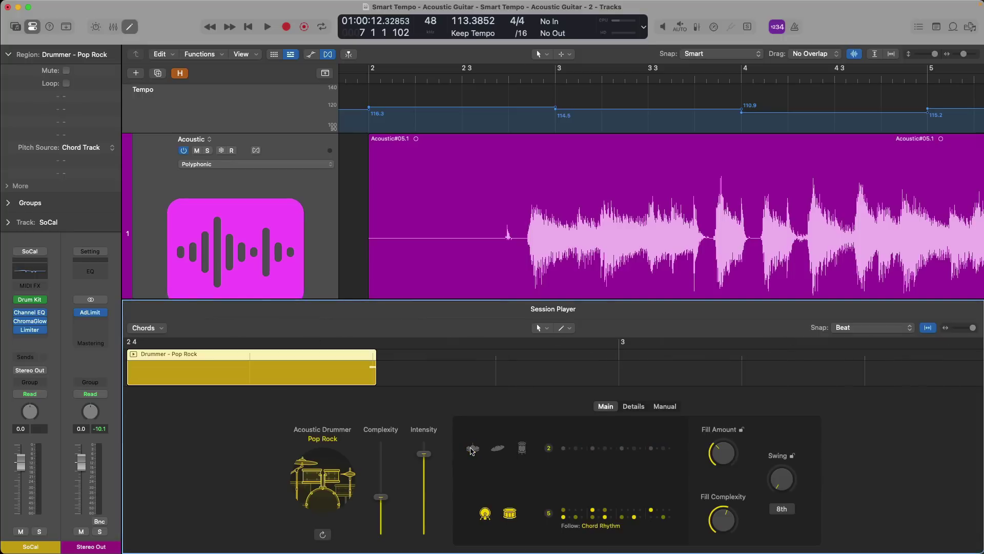
{"action": "key", "text": "e"}
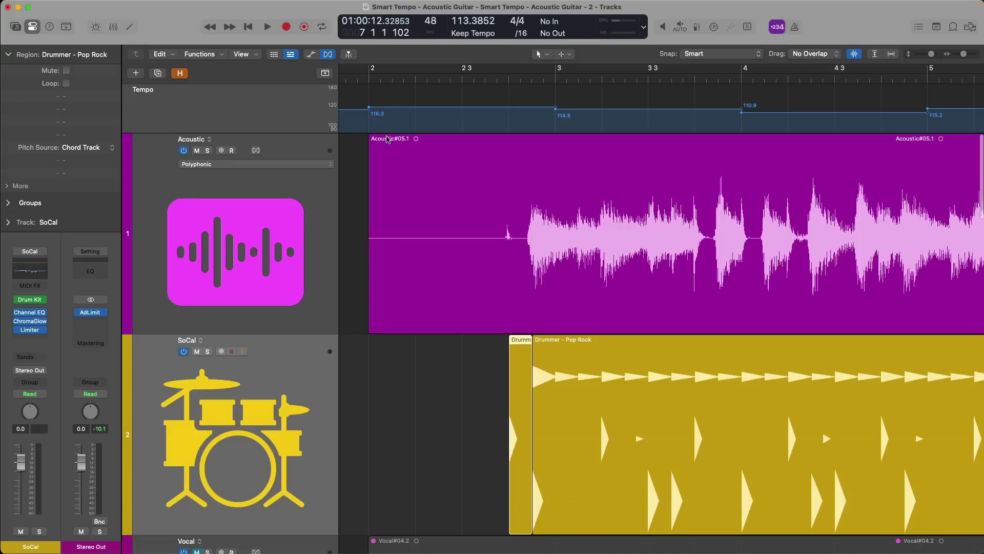
Play the project from bar 2 to just past bar 7 to check the drums against the acoustic guitar
{"action": "left_click", "coordinate": [371, 80]}
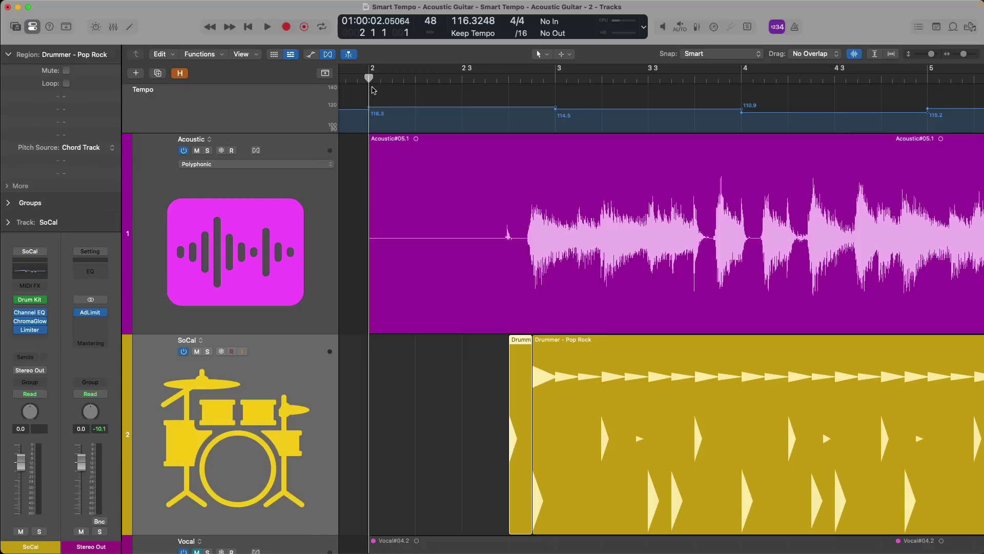
{"action": "key", "text": "space"}
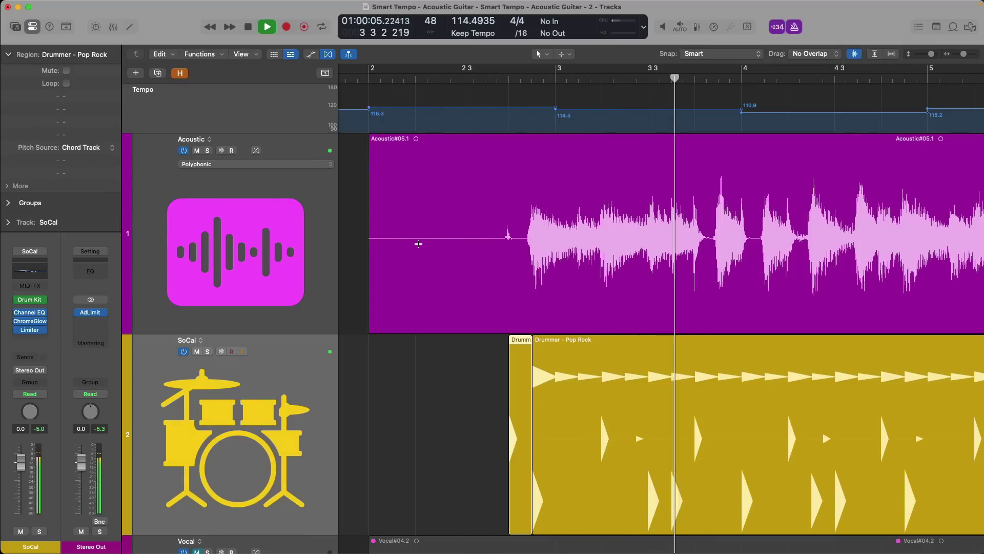
{"action": "scroll", "coordinate": [418, 243], "scroll_direction": "down", "scroll_amount": 5}
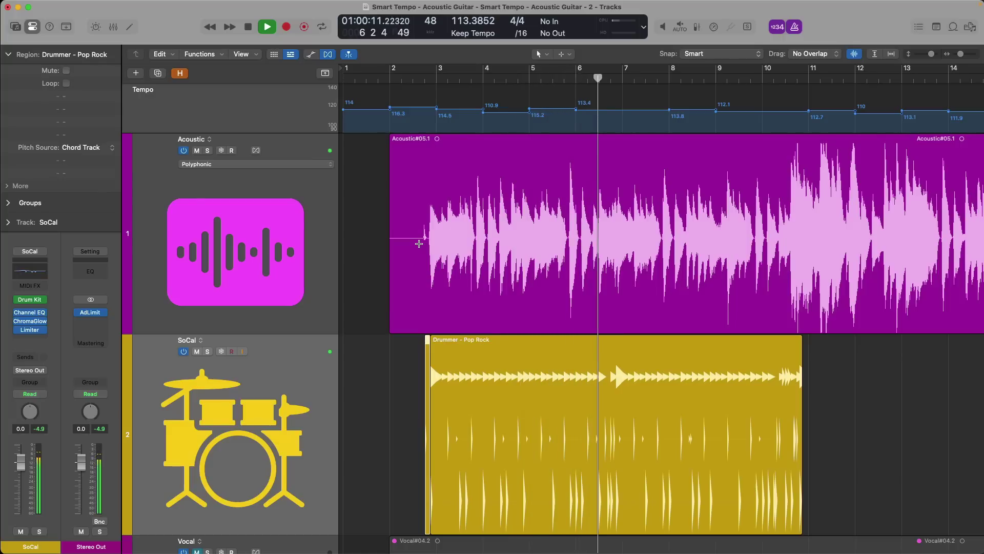
{"action": "key", "text": "space"}
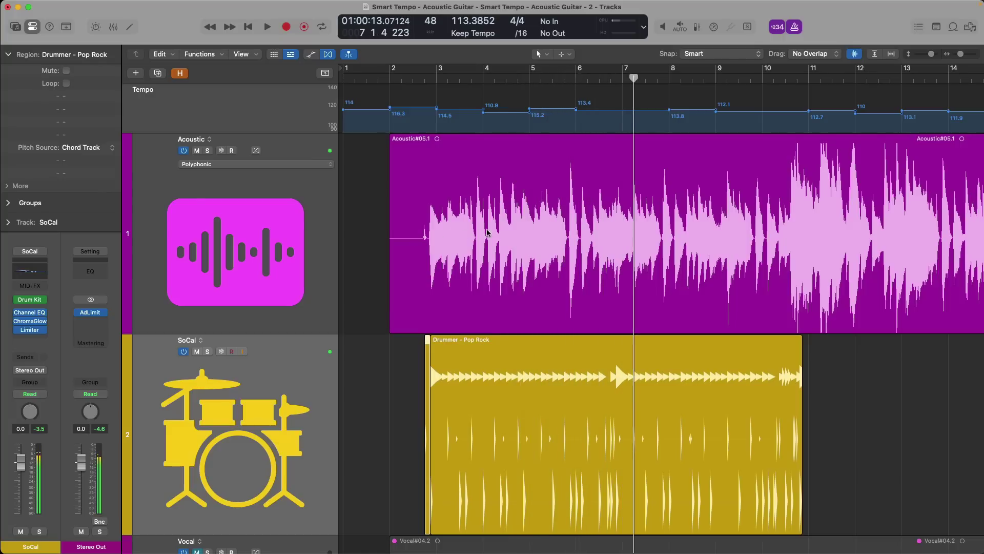